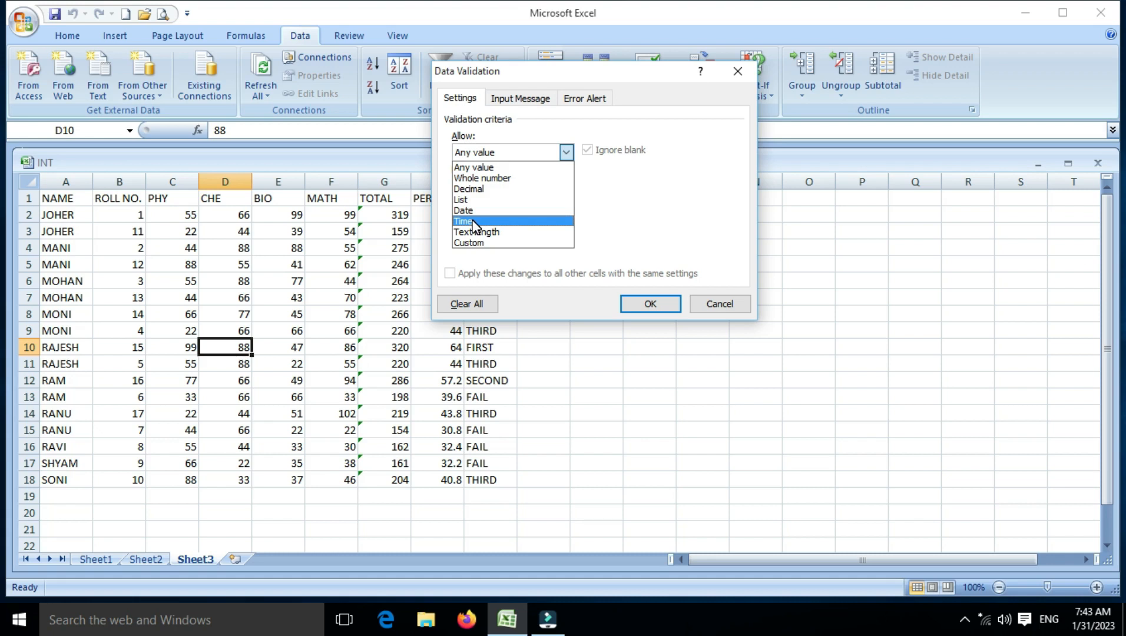
Step: Close the validation settings without applying anything and add the column heading D_O_B in cell J1
left_click(719, 303)
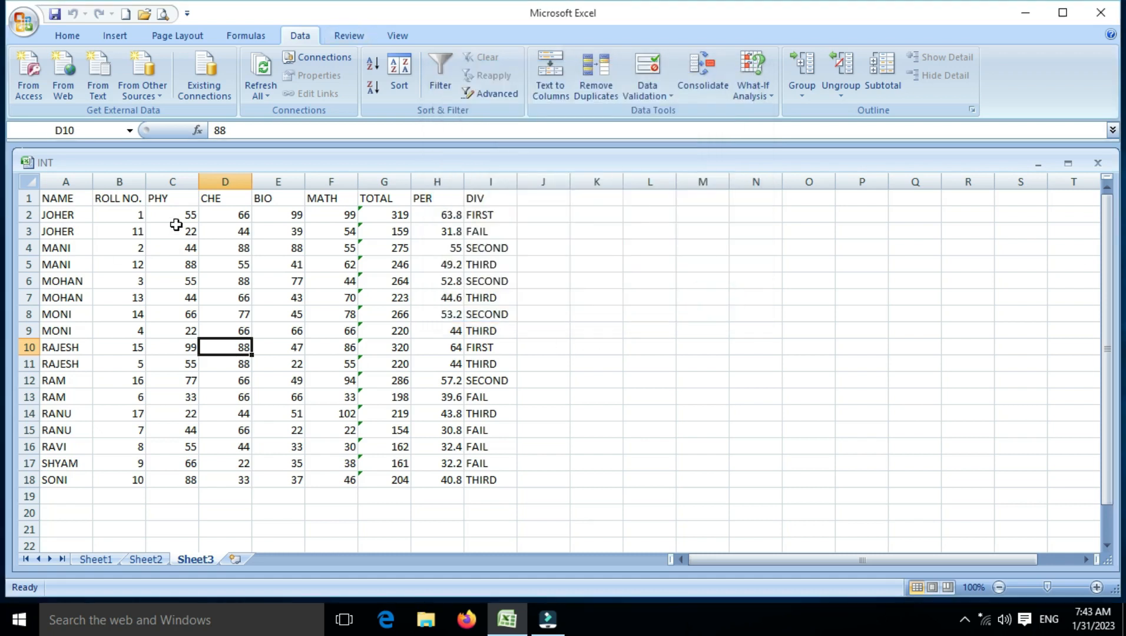
left_click(551, 201)
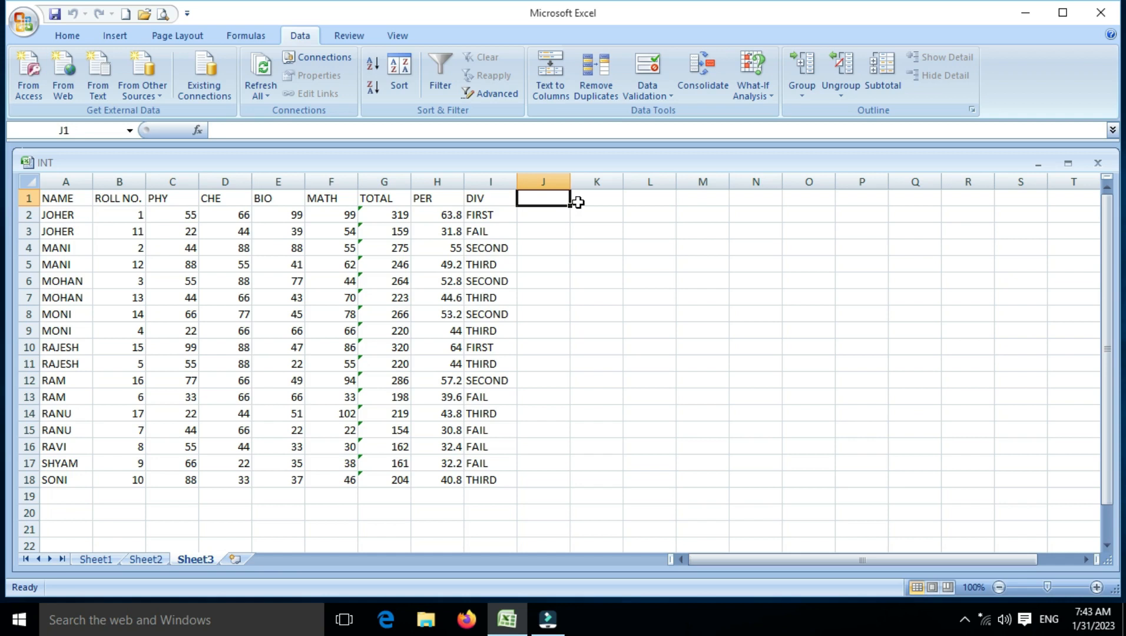
type("D_O")
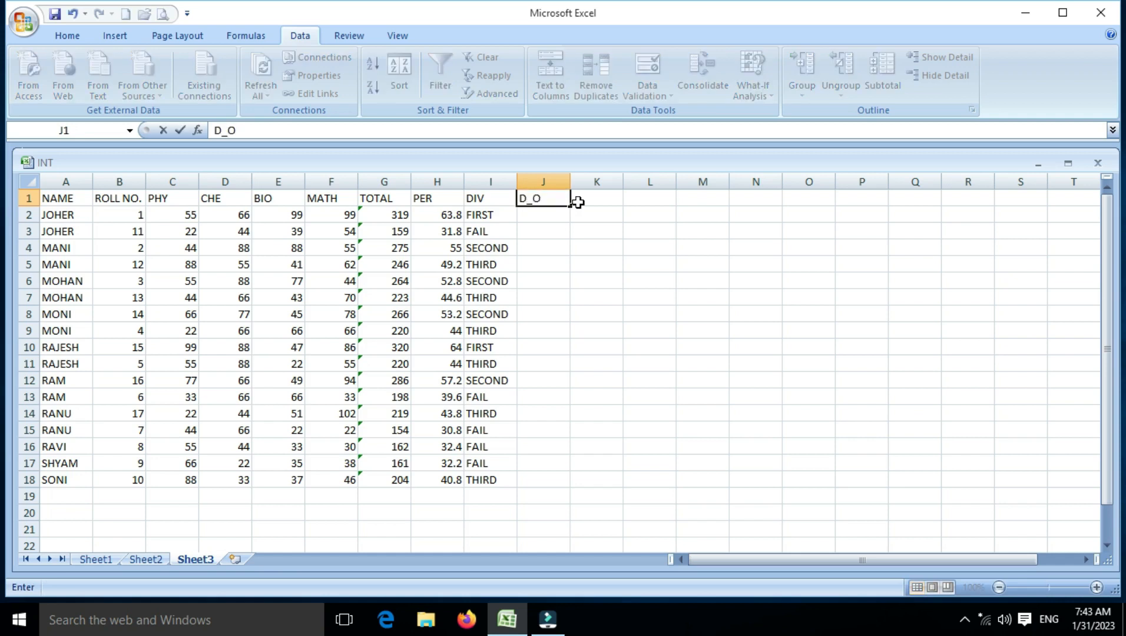
type("_B")
key("Return")
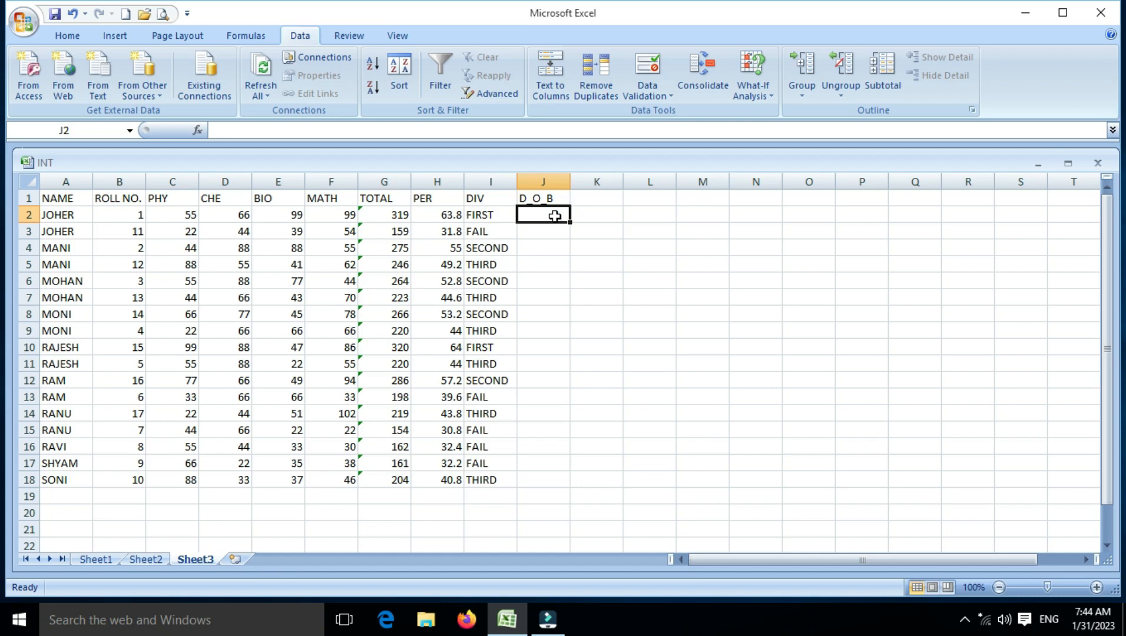
Step: Set up a data validation rule for J2:J18 that allows only Date values, using the between condition
left_click_drag(545, 213, 545, 479)
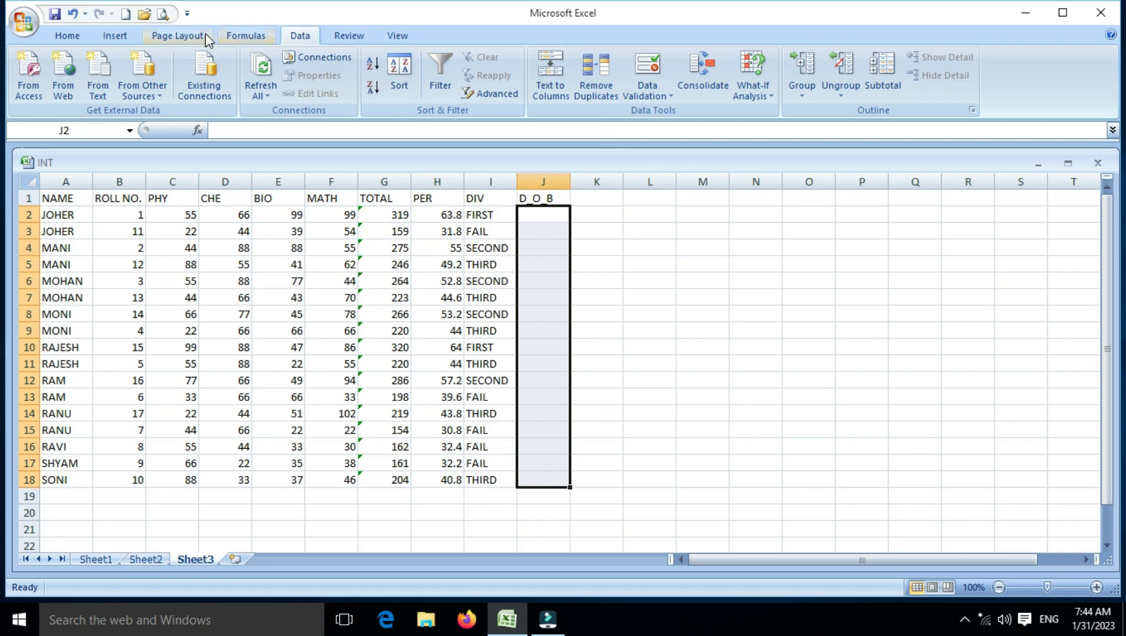
left_click(667, 96)
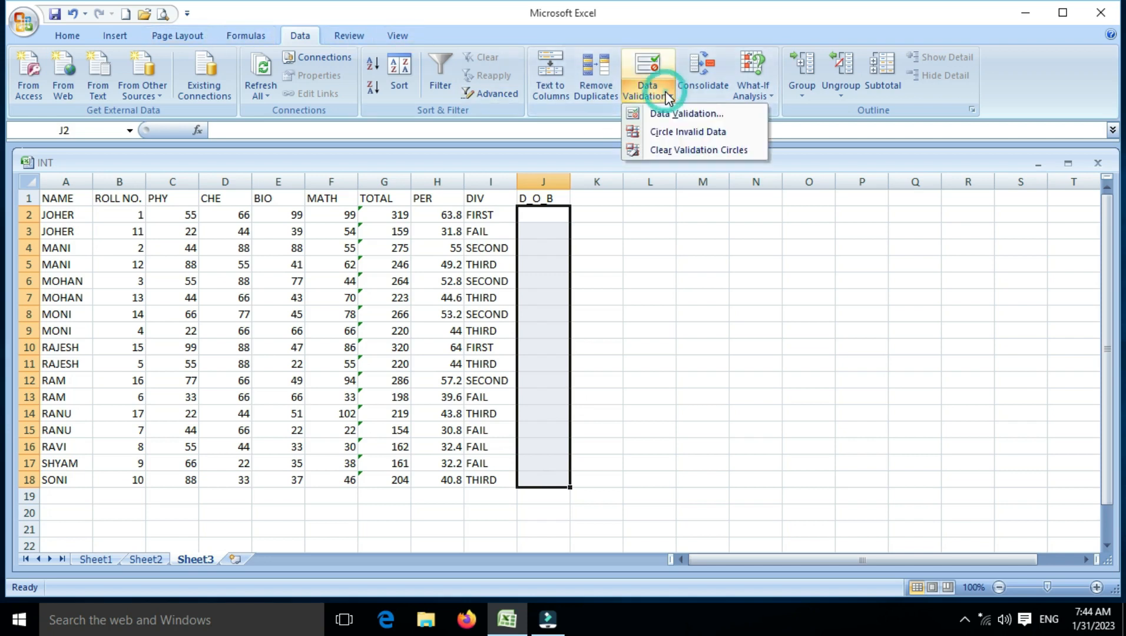
left_click(661, 111)
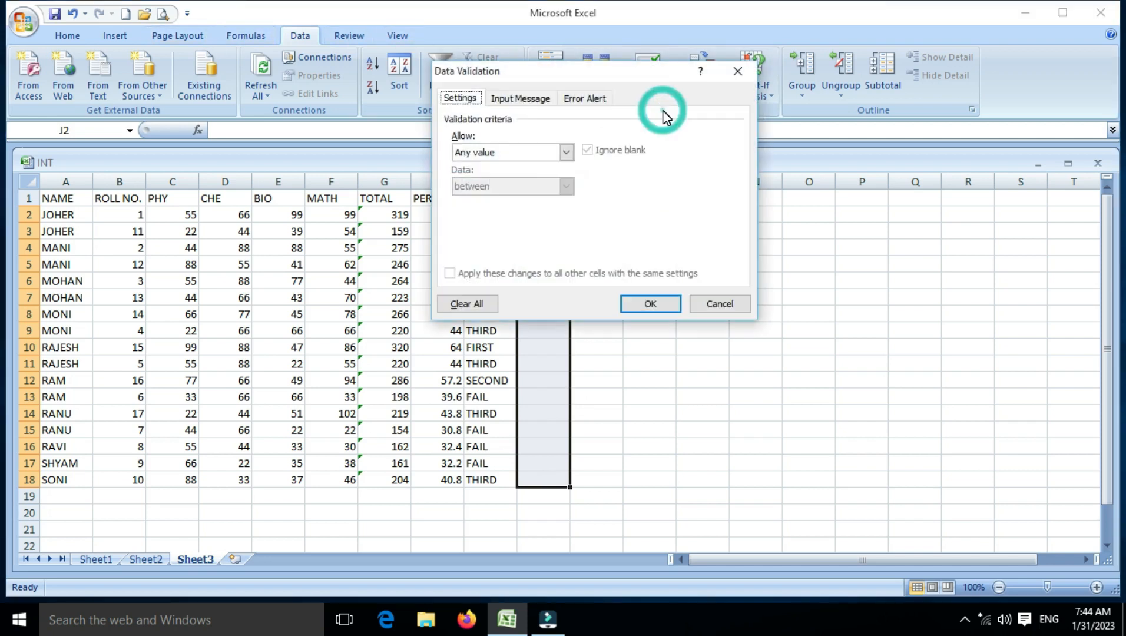
left_click(541, 154)
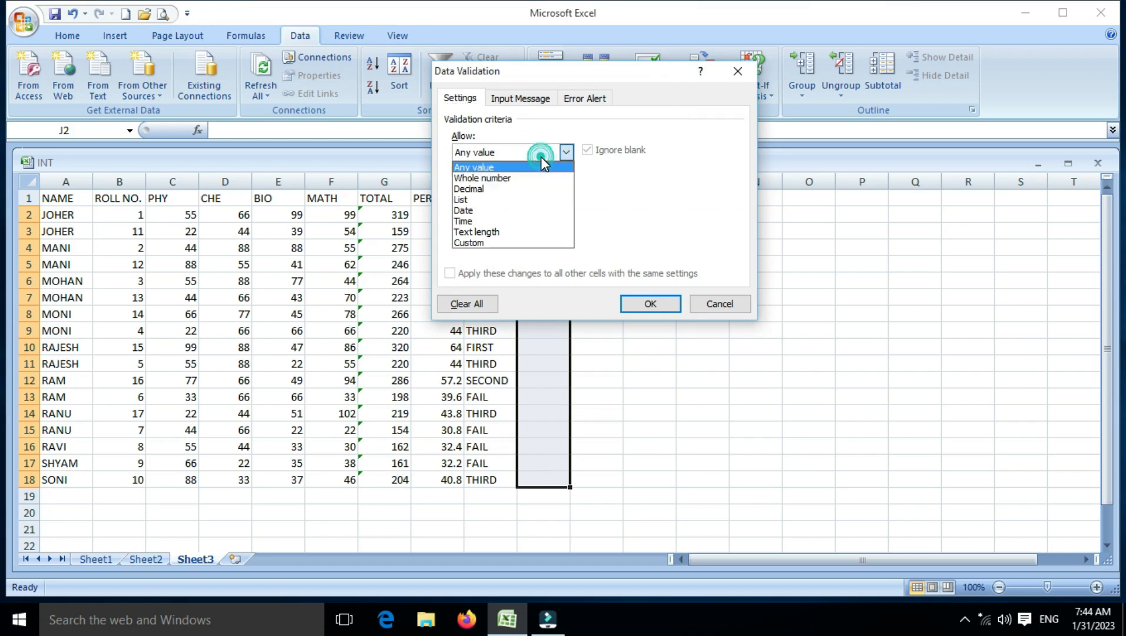
left_click(496, 210)
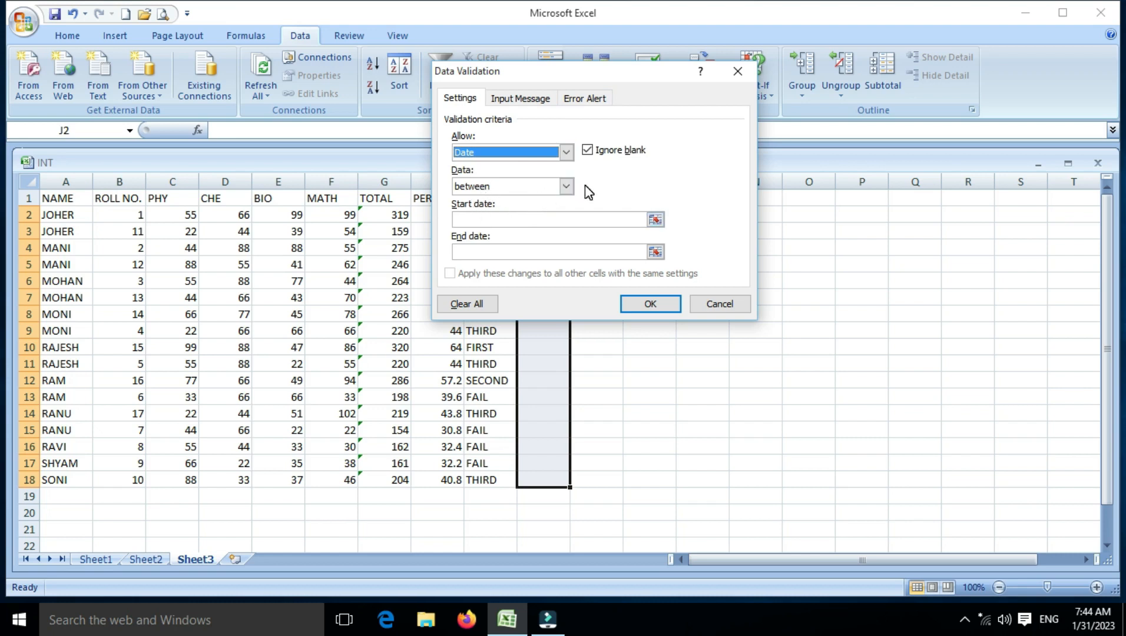
left_click(568, 185)
left_click(567, 184)
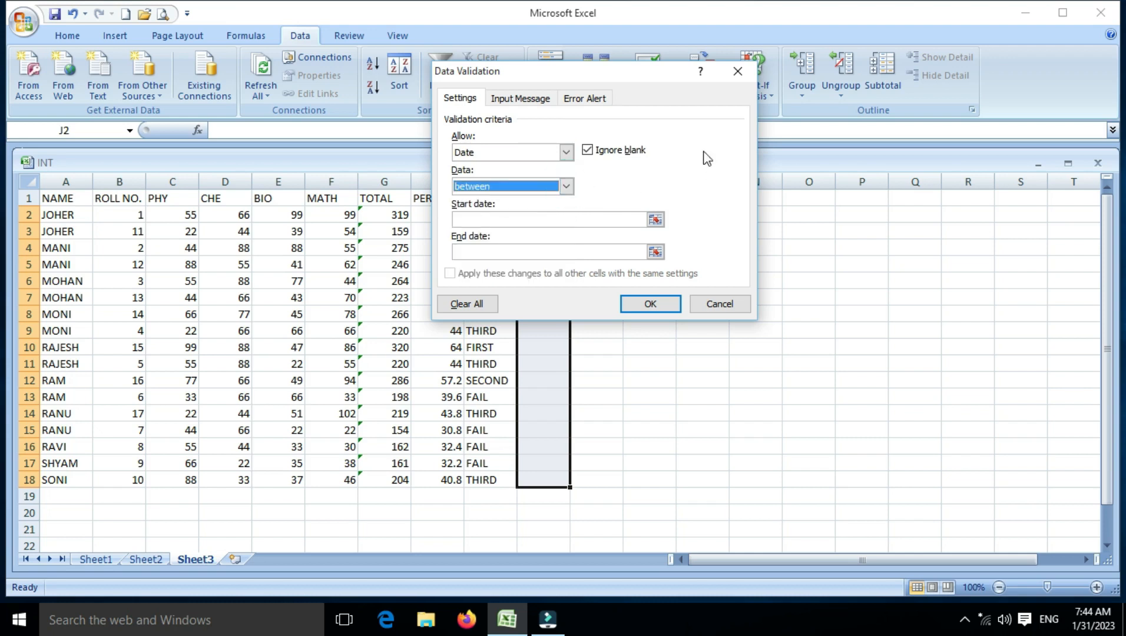
Step: Set the date rule's start date to 1/1/2023 and enter an end date in 2025
left_click(465, 219)
type("1/1/202")
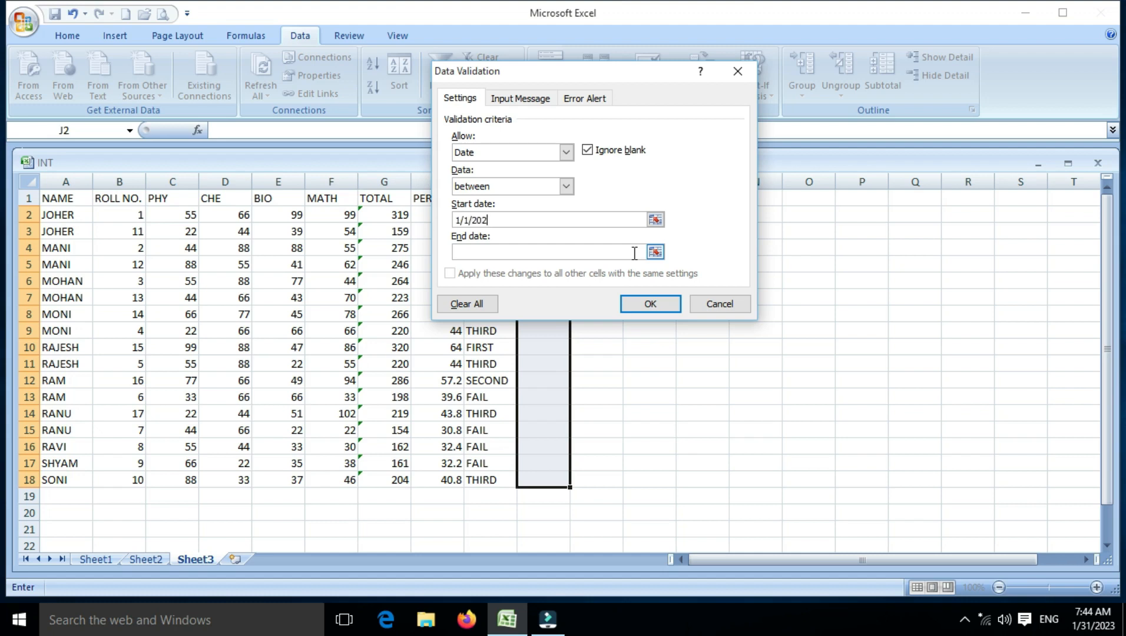
type("3")
left_click(471, 252)
type("1/102025")
key("BackSpace")
key("BackSpace")
key("BackSpace")
key("BackSpace")
key("BackSpace")
type("/2025")
Step: Leave the input message empty and configure the error alert with the Information style and the title WARNING
left_click(519, 100)
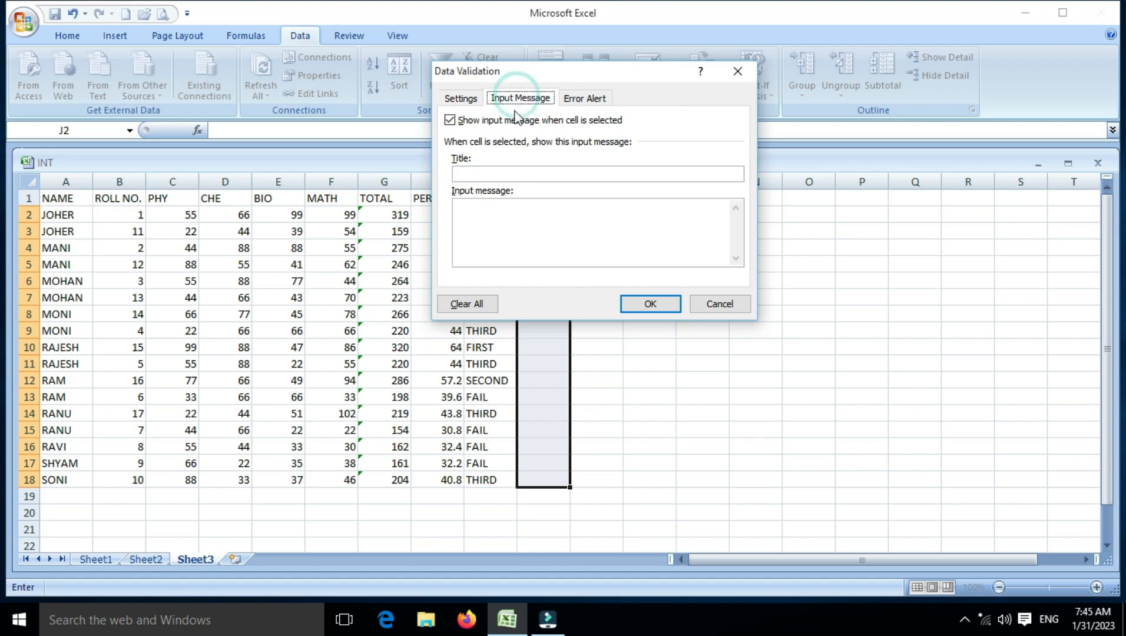
left_click(475, 174)
left_click(477, 206)
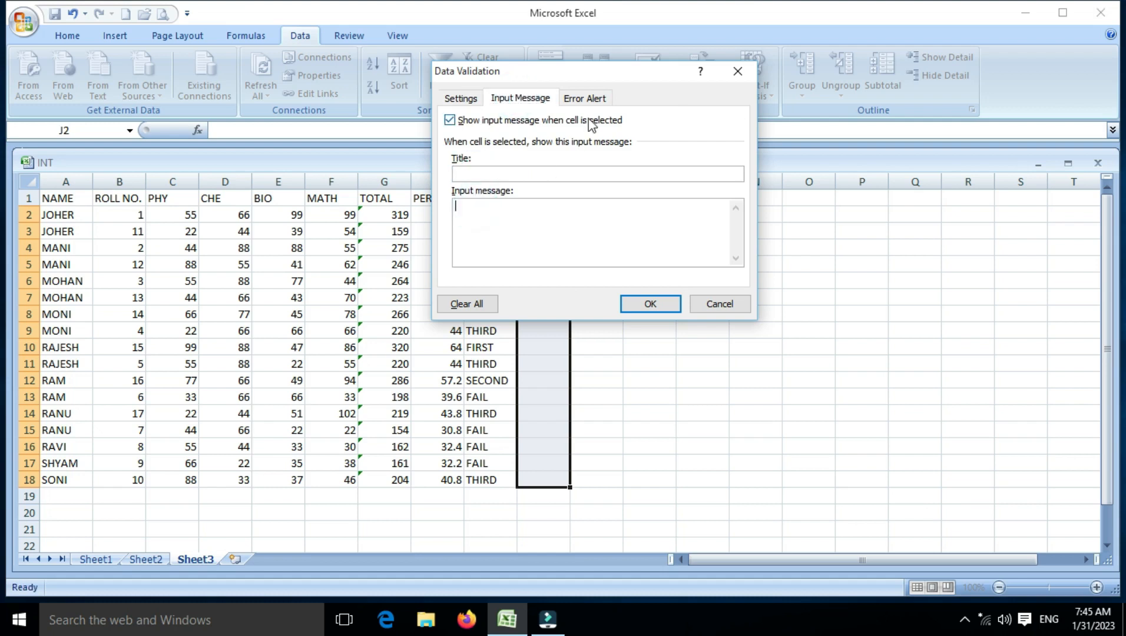
left_click(587, 98)
left_click(528, 176)
left_click(519, 211)
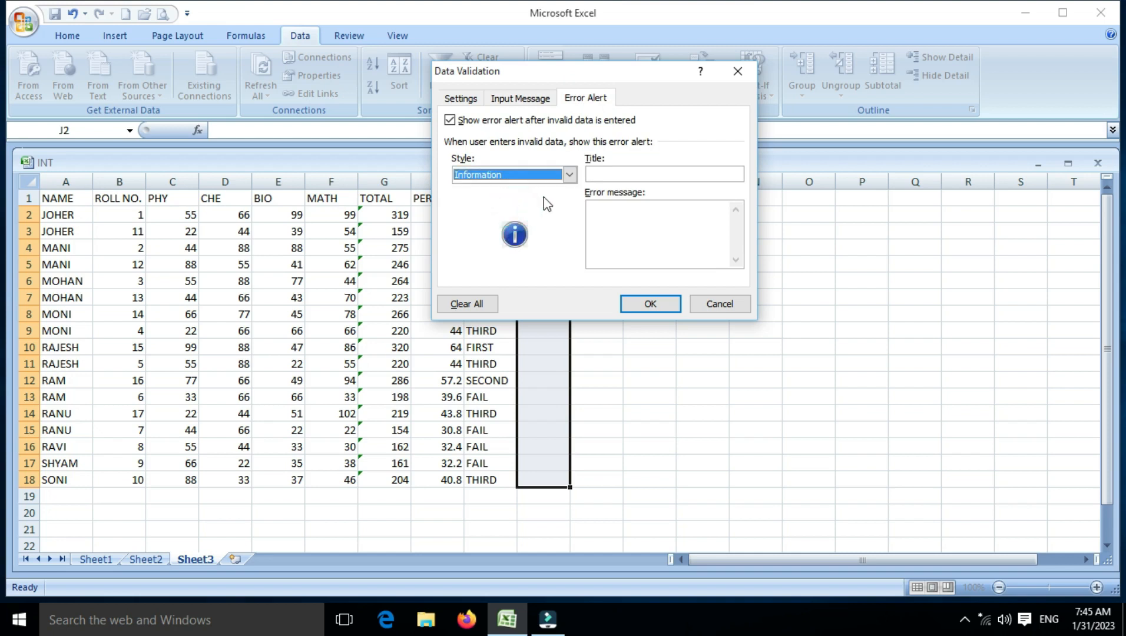
left_click(600, 172)
type("WARN")
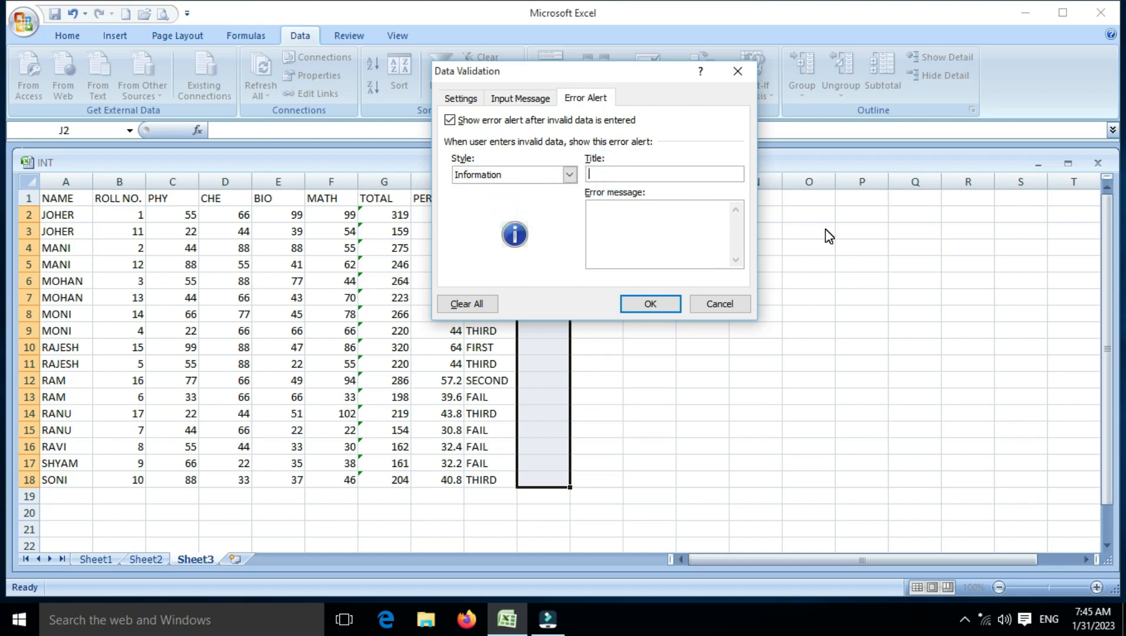
type("ING")
Step: Write the error message "ENTER DATE BETWEEN 1/1/2023 1/1/2023 TO /" for the date rule
left_click(645, 218)
left_click_drag(593, 70, 327, 95)
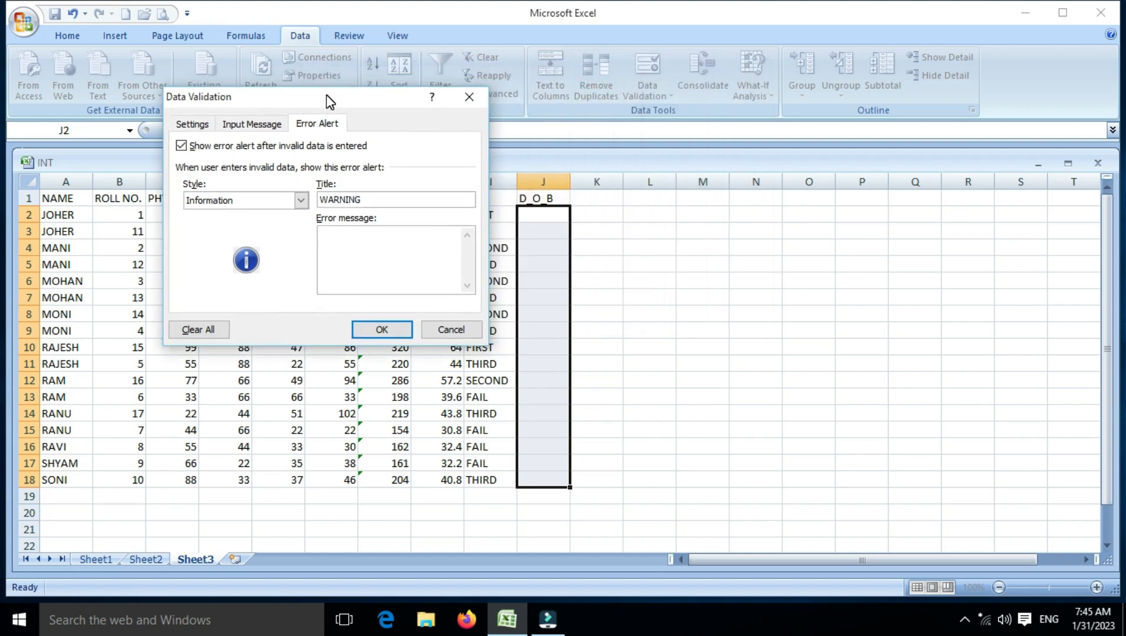
type("ENTER FATE")
key("BackSpace")
key("BackSpace")
key("BackSpace")
key("BackSpace")
type("DATE BETWEEN ")
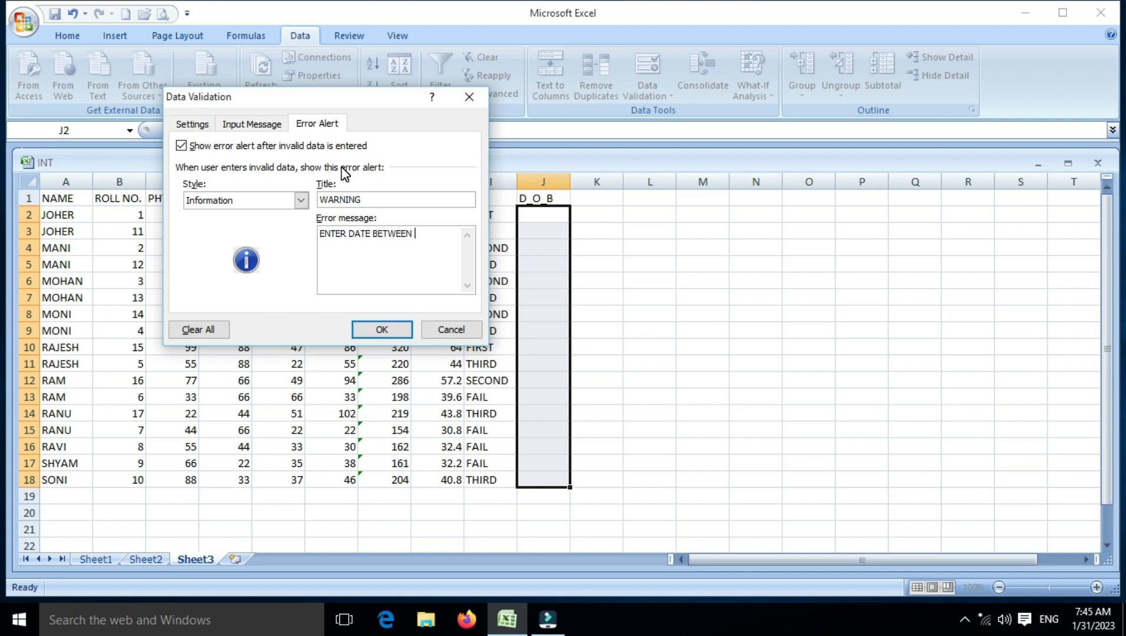
type("1/1/2023 TO /1/1/202")
key("BackSpace")
type("23")
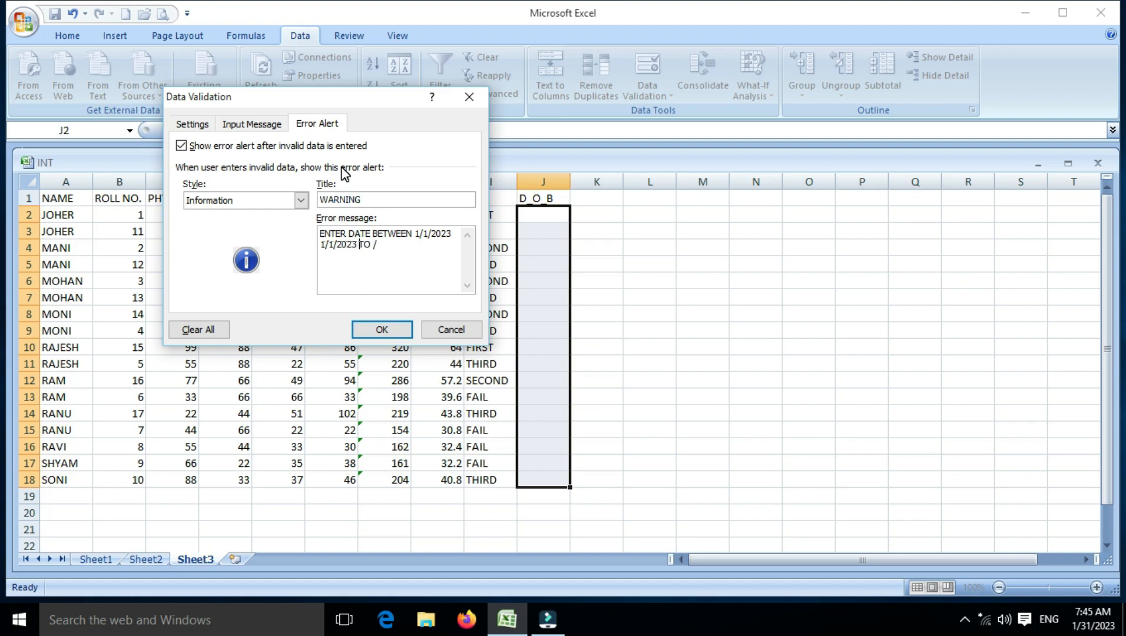
Step: Remove the stray "TO /" from the end of the error message and apply the validation rule
key("Right")
key("Right")
key("Right")
key("Right")
key("Left")
key("Left")
key("Left")
type("O")
key("Left")
key("Left")
key("Left")
key("Left")
key("Right")
key("Right")
key("Right")
key("BackSpace")
key("Delete")
key("Delete")
key("Right")
key("BackSpace")
left_click(378, 324)
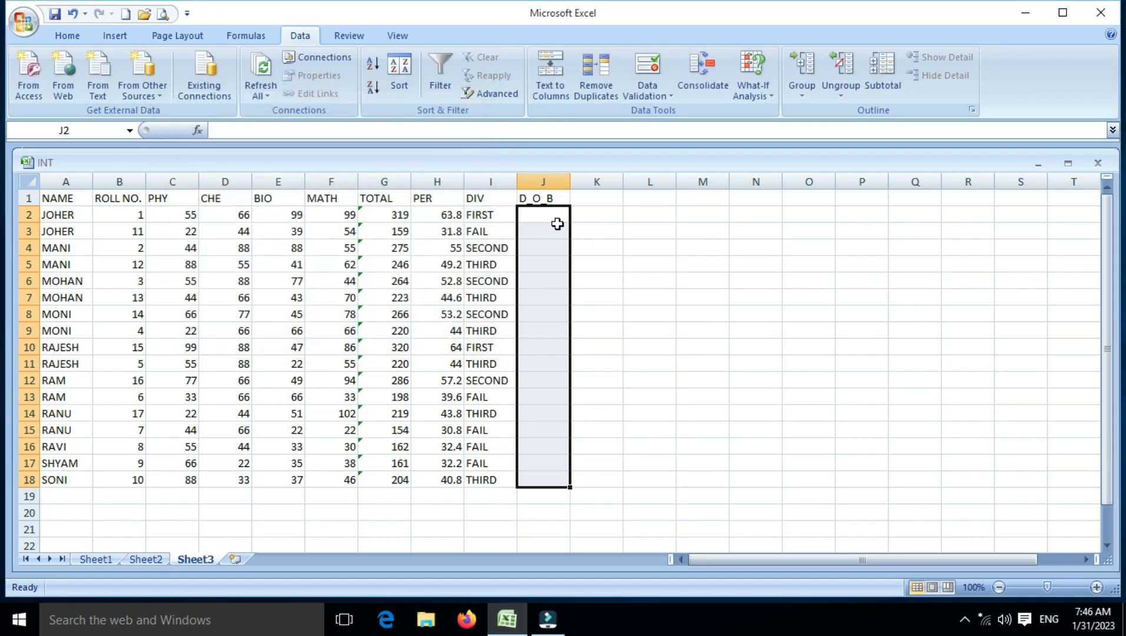
Step: Enter a date of birth within the allowed range in cell J2 to test the rule
left_click(551, 216)
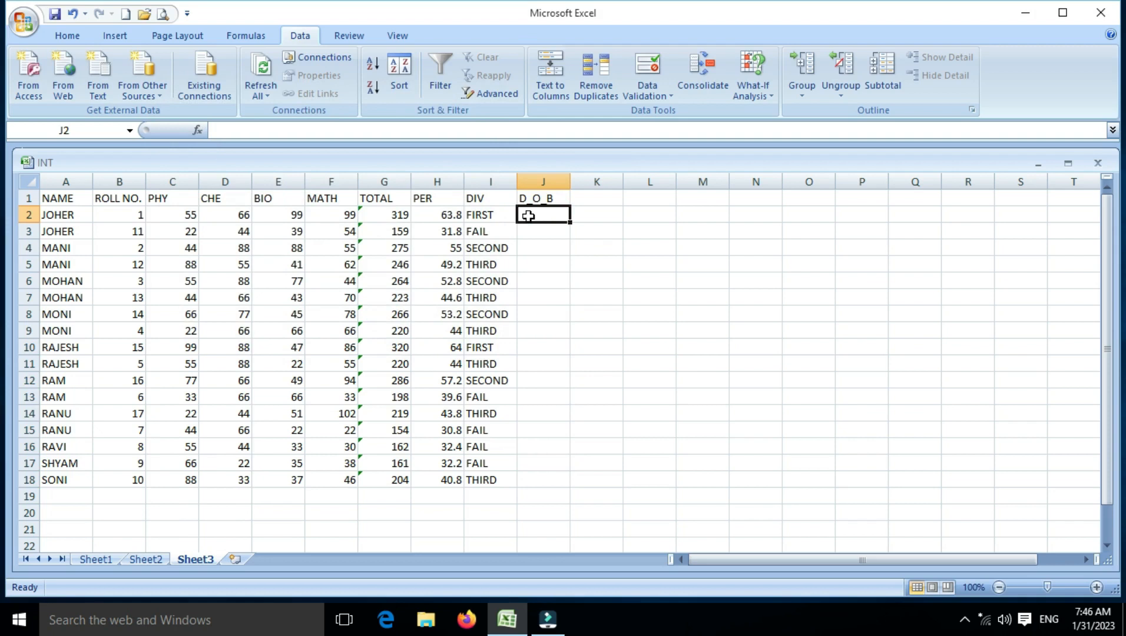
type("2/2/2024")
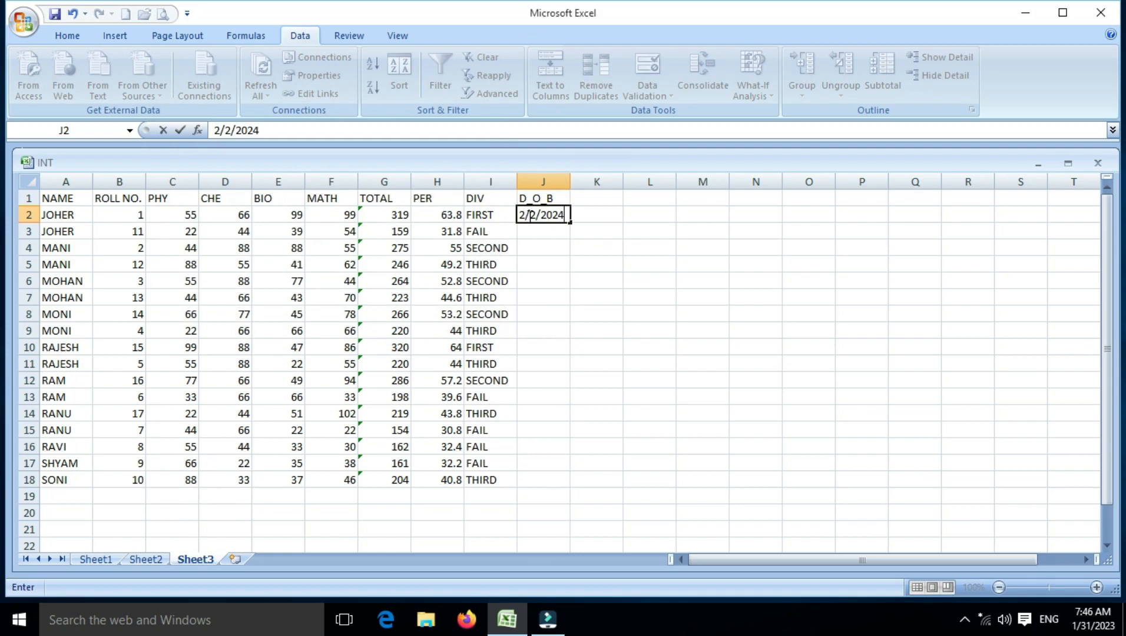
key("Return")
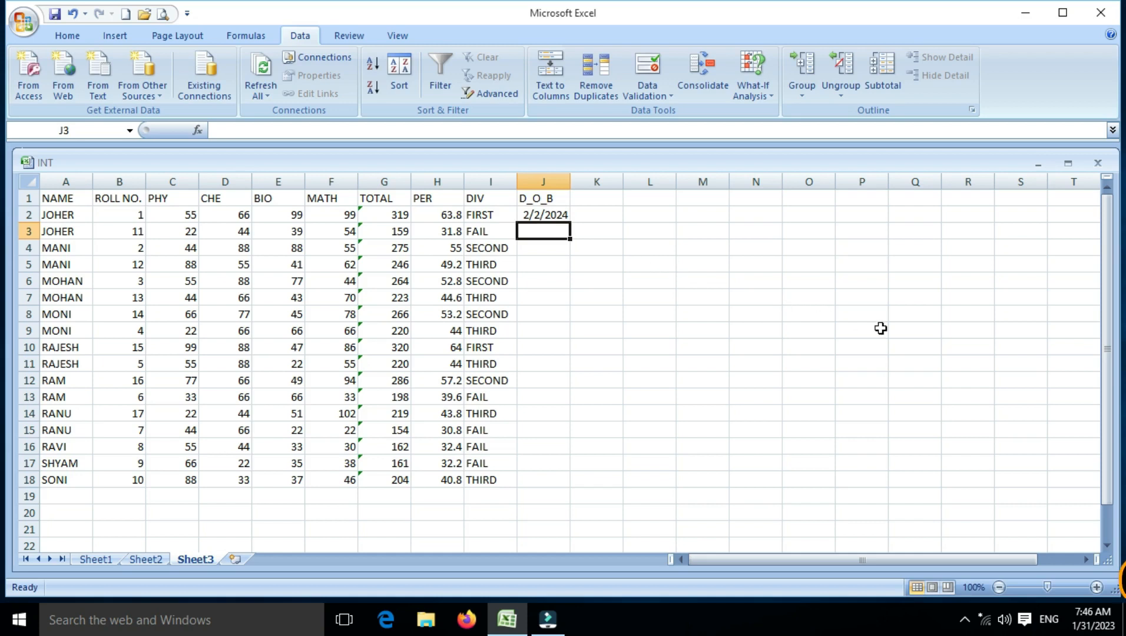
Step: Test the rule by trying a date earlier than the allowed start date in cell J3, and cancel the entry
type("2/2")
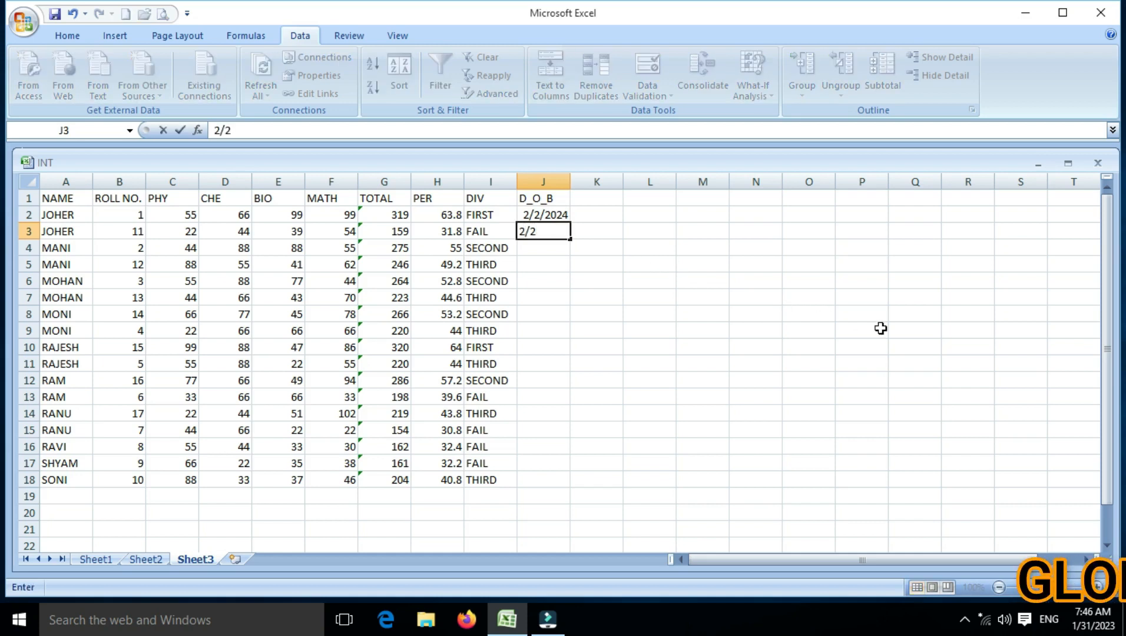
type("/2")
key("BackSpace")
type("/2020")
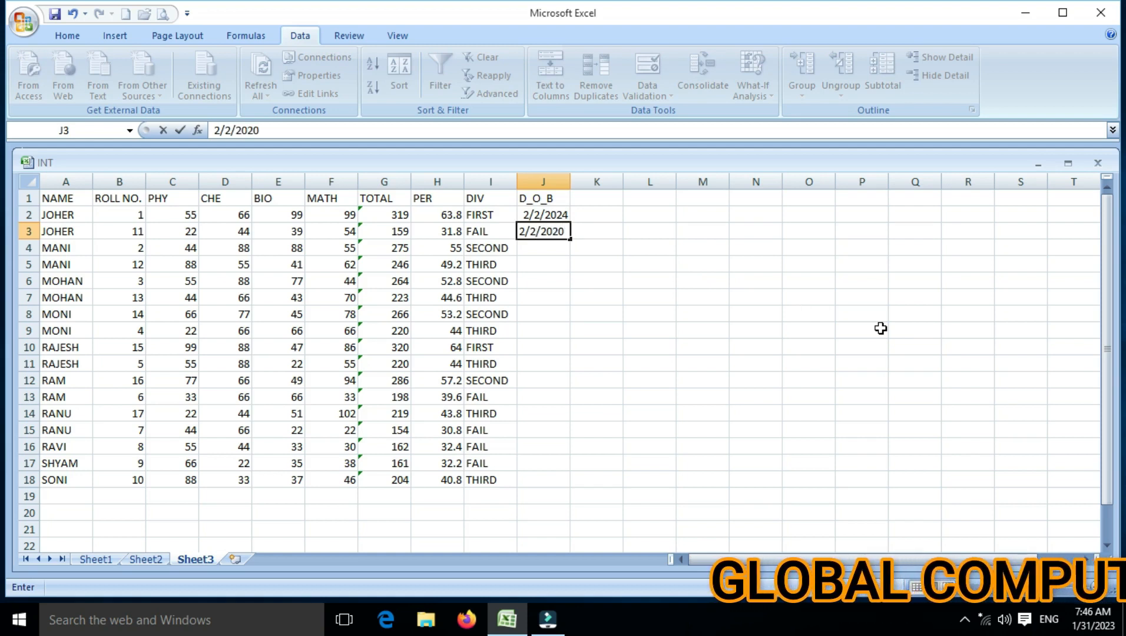
key("Return")
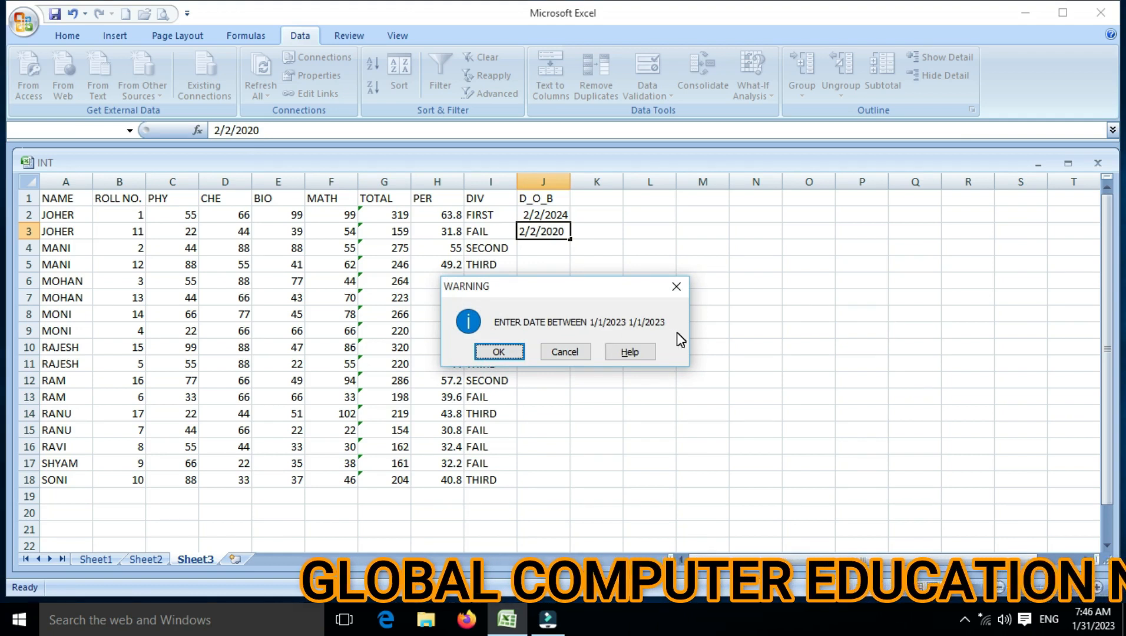
left_click(562, 352)
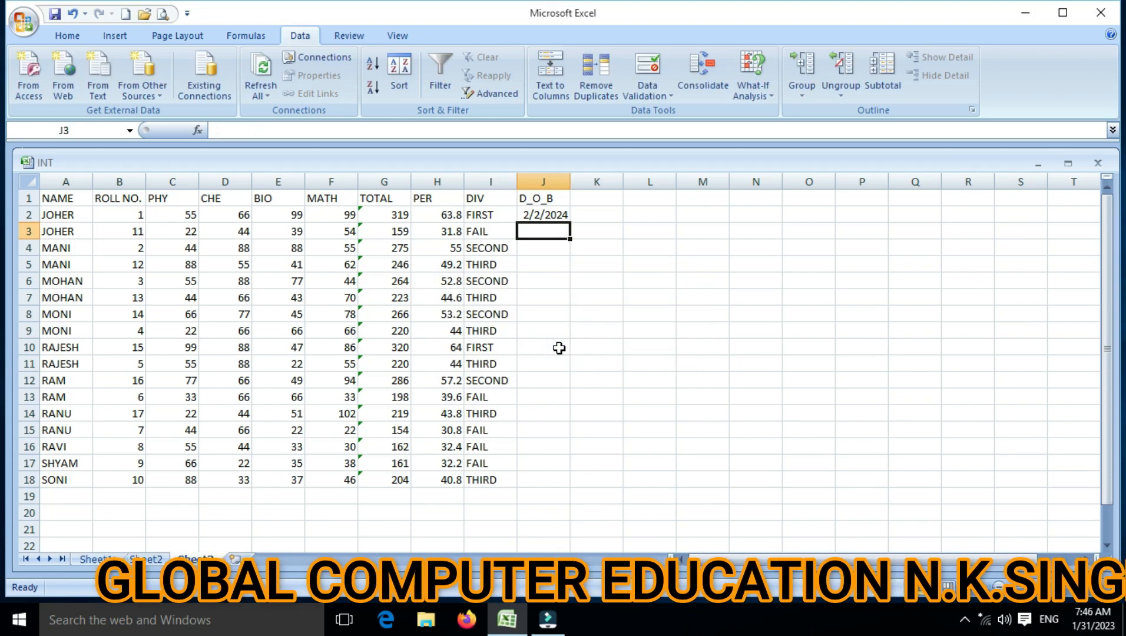
Step: Add the column heading TIME in cell K1
left_click(563, 211)
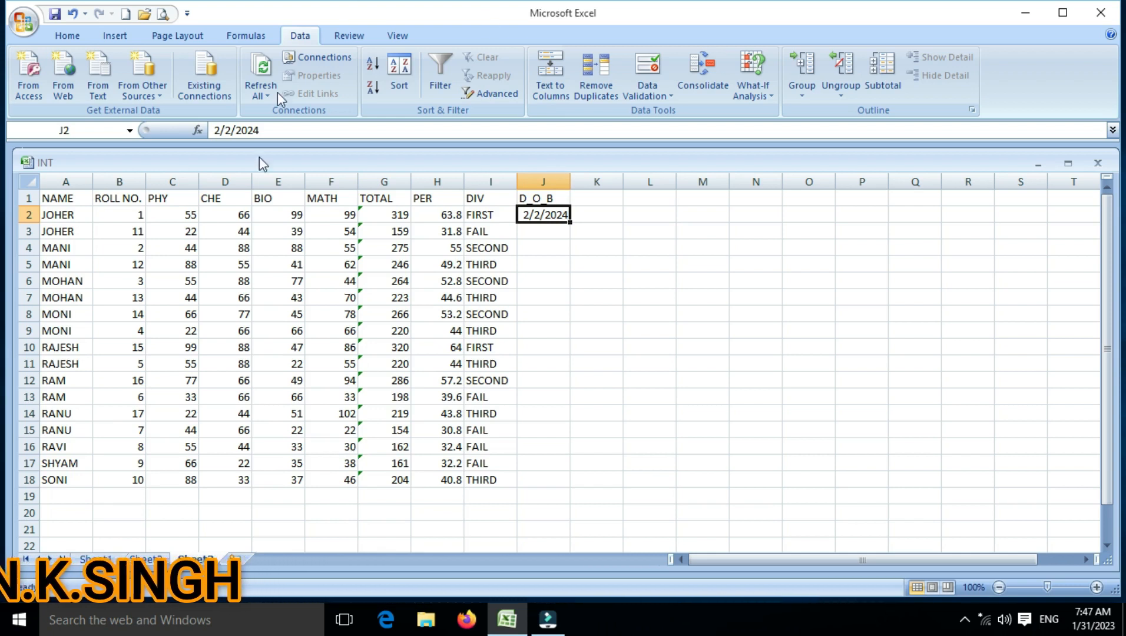
left_click(595, 200)
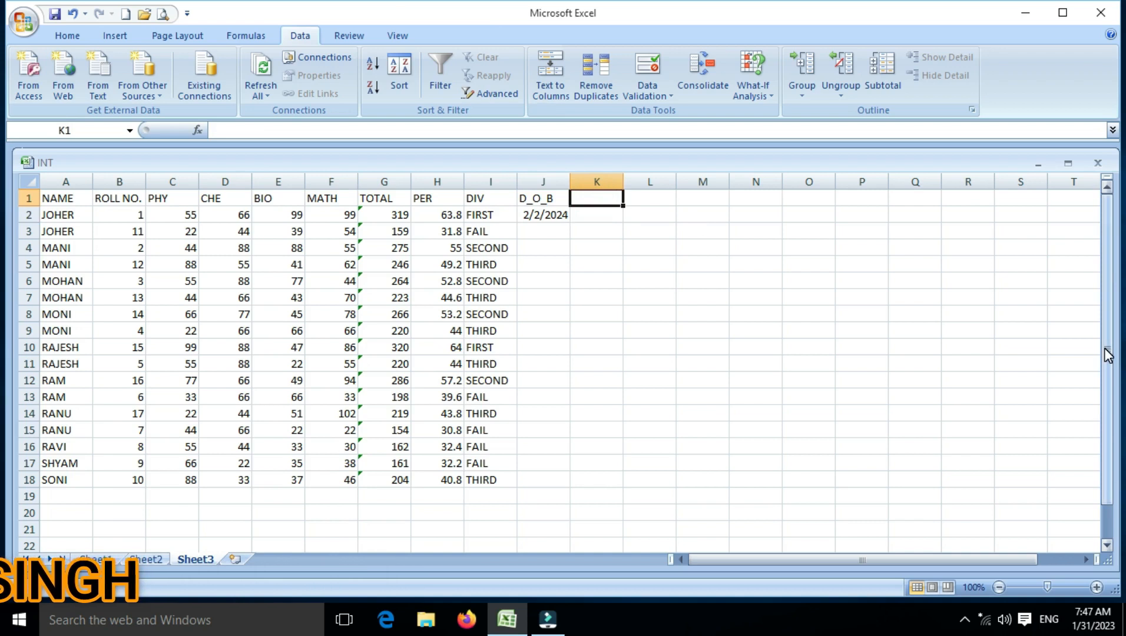
type("TIME")
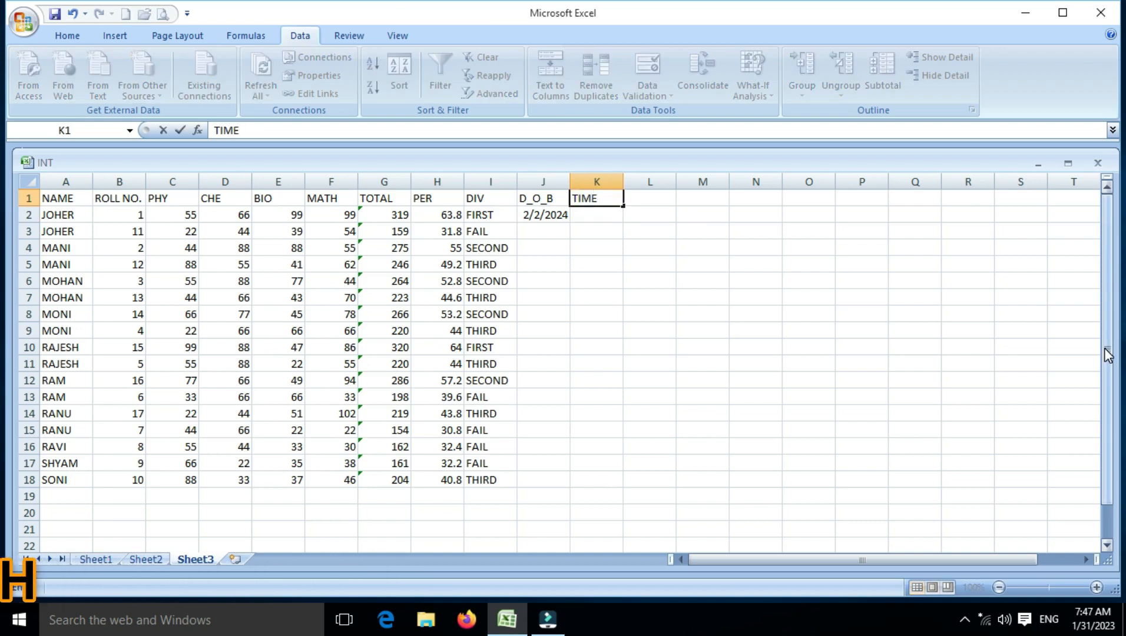
key("Return")
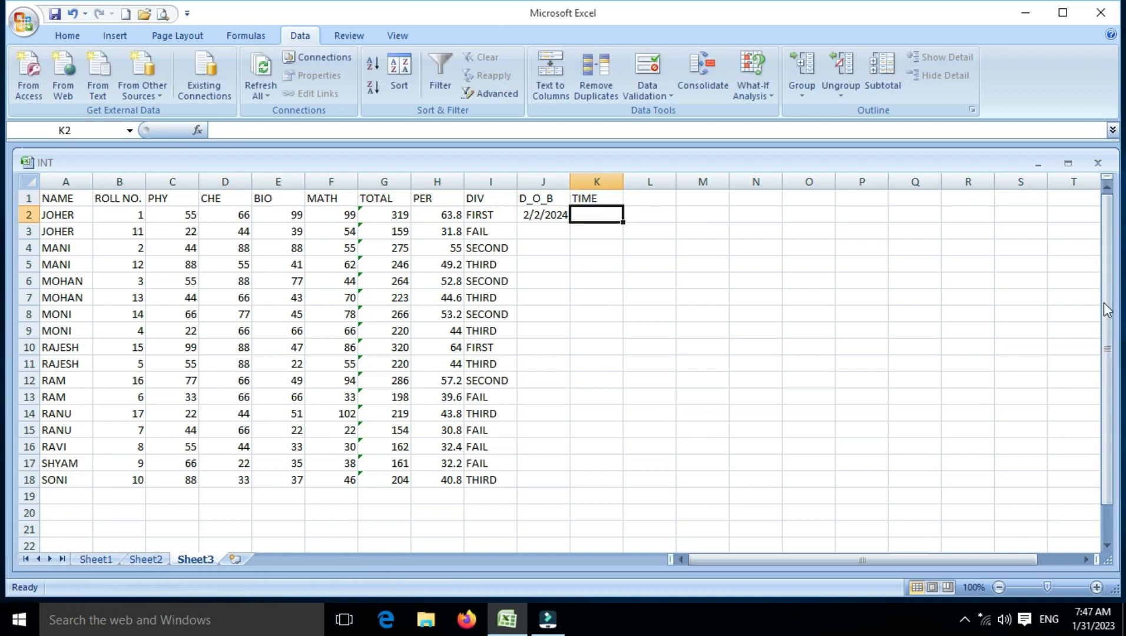
Step: Start a data validation rule for cells K2:K18 in the TIME column that allows only Time values
left_click_drag(607, 216, 612, 480)
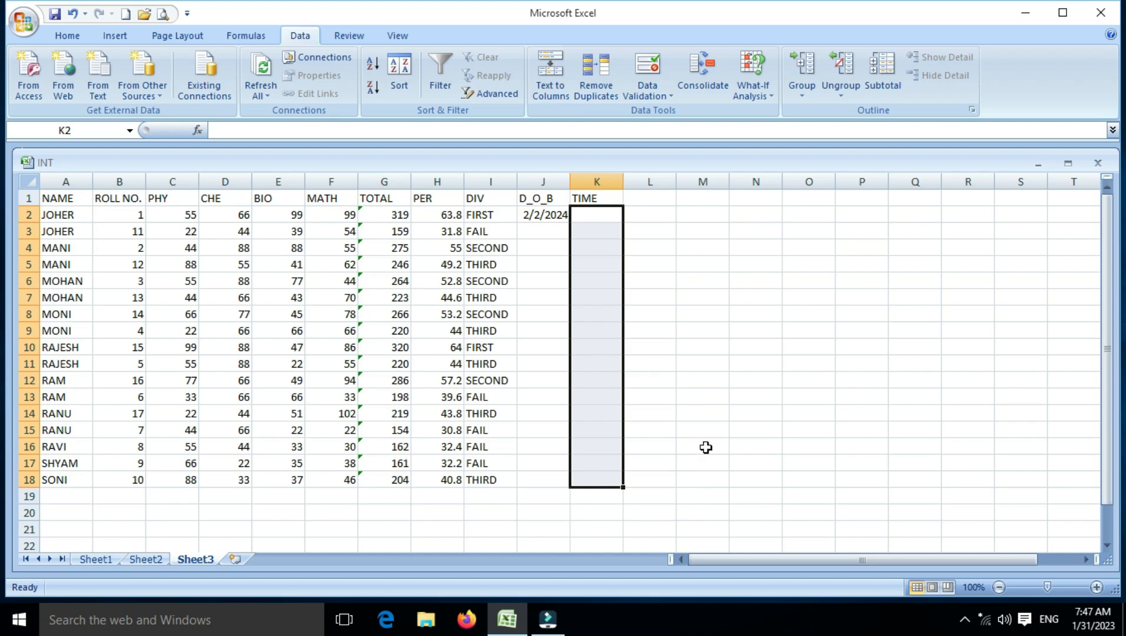
left_click(654, 97)
left_click(656, 119)
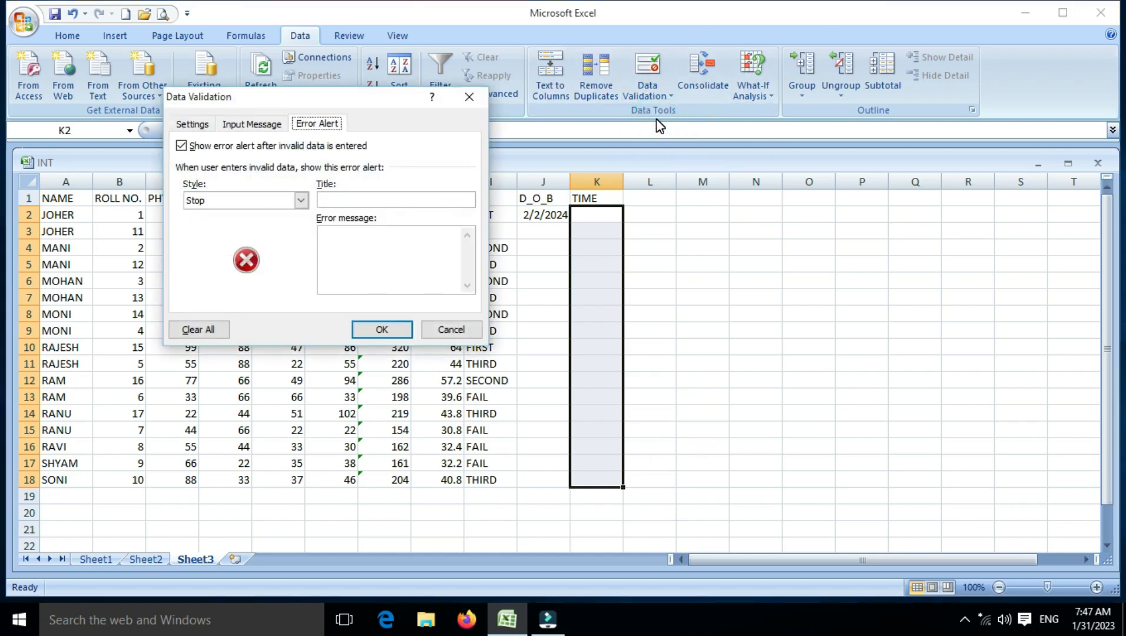
left_click(207, 126)
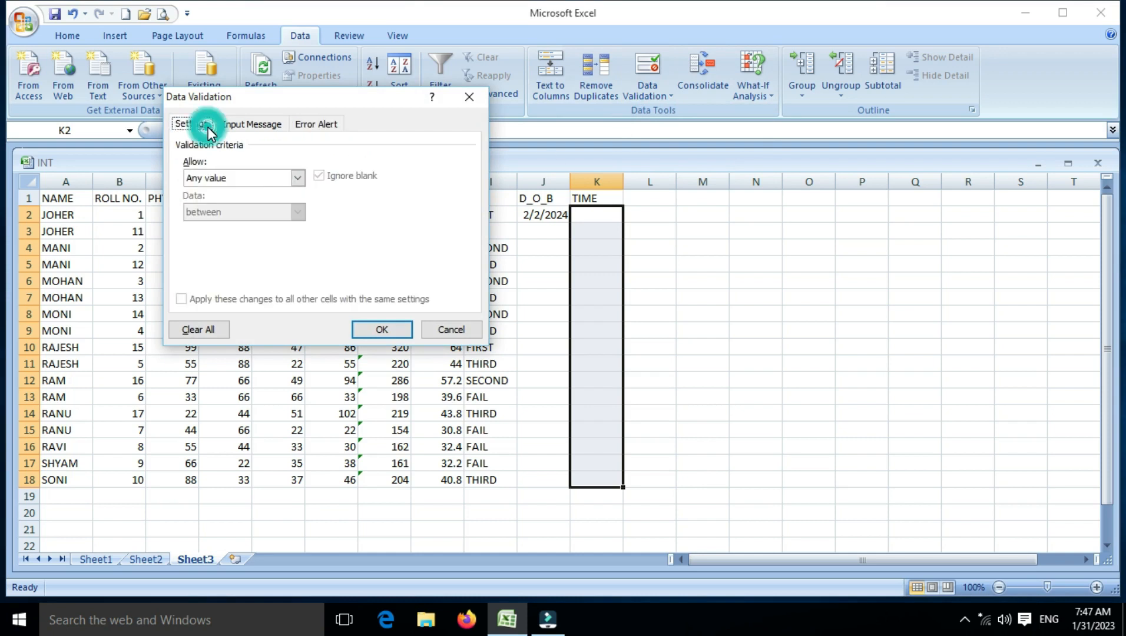
left_click(215, 179)
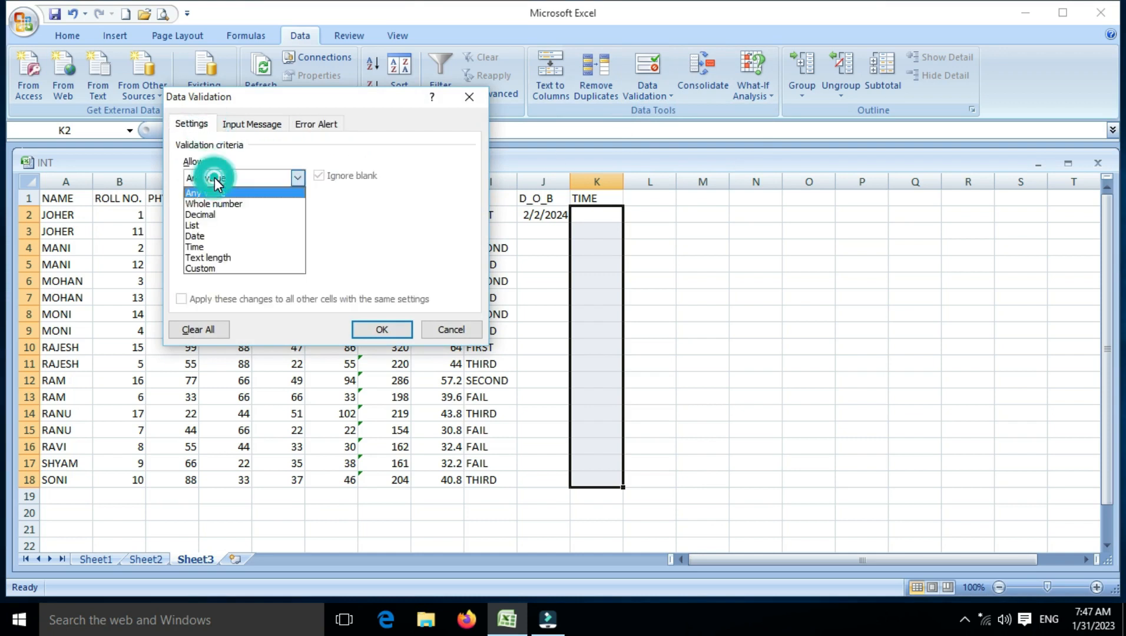
left_click(214, 243)
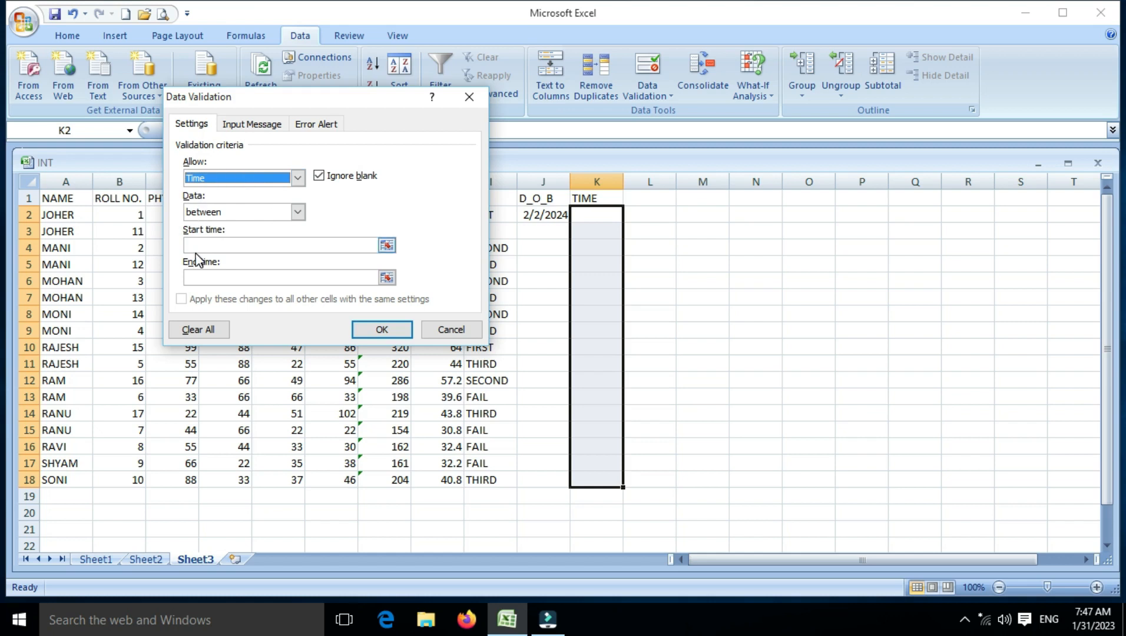
Step: Set the start time of the allowed range to 9:30:10:02 AM
left_click(196, 245)
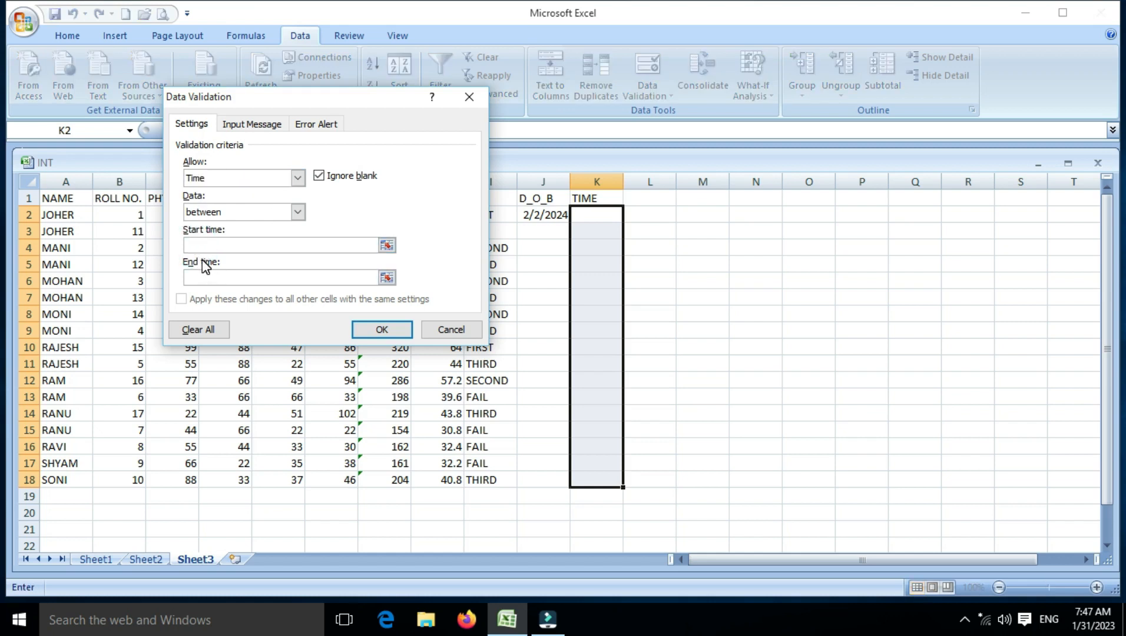
left_click(197, 247)
type("9:30:10:02 AM")
Step: Set the end time to 10:30:00:00 AM and try to move on to the input message settings
left_click(258, 277)
type("10:30:00:00")
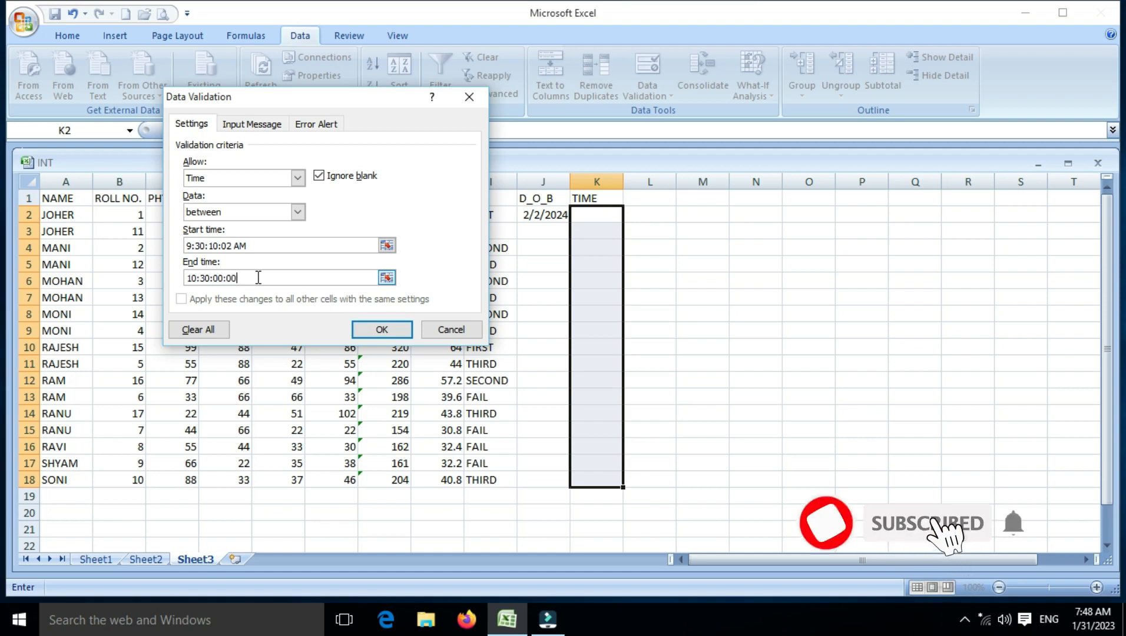
type(" A")
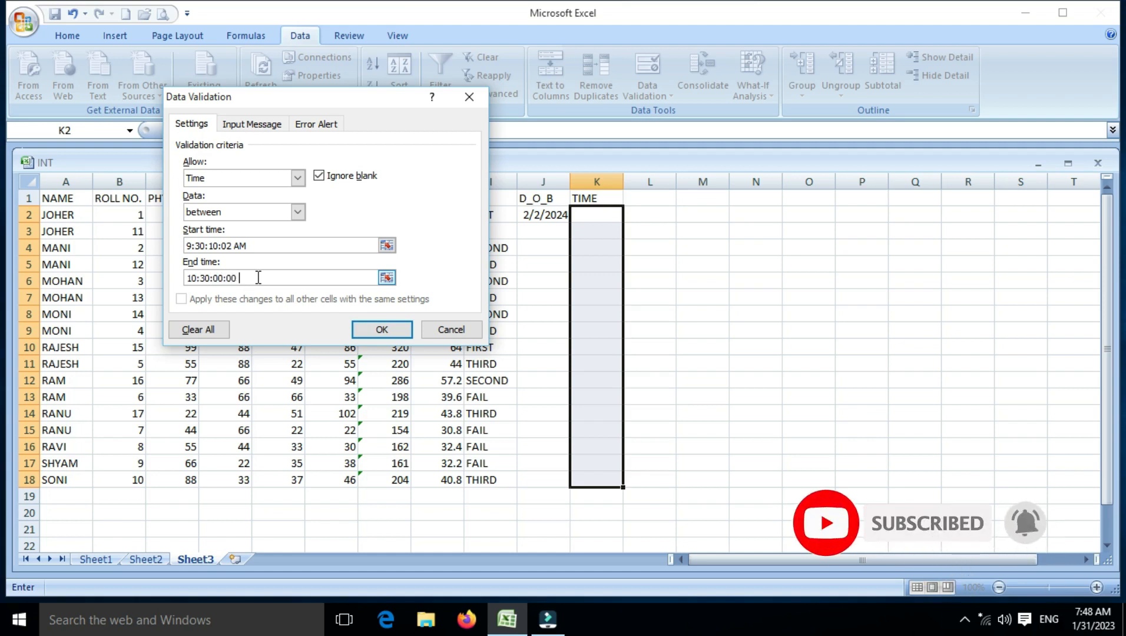
type("M")
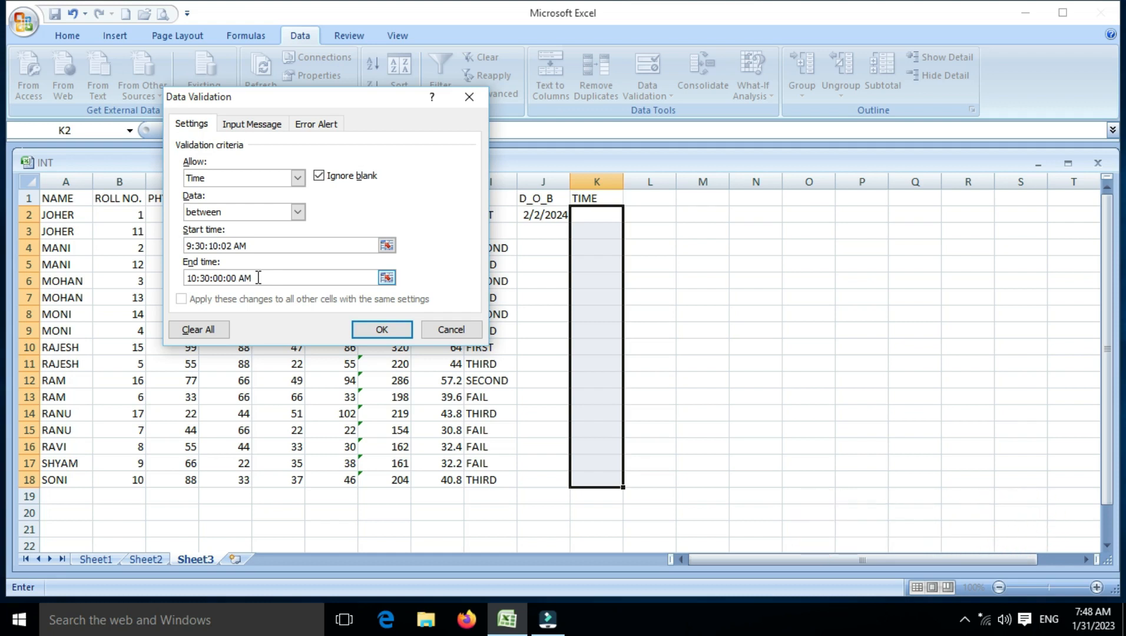
left_click(250, 125)
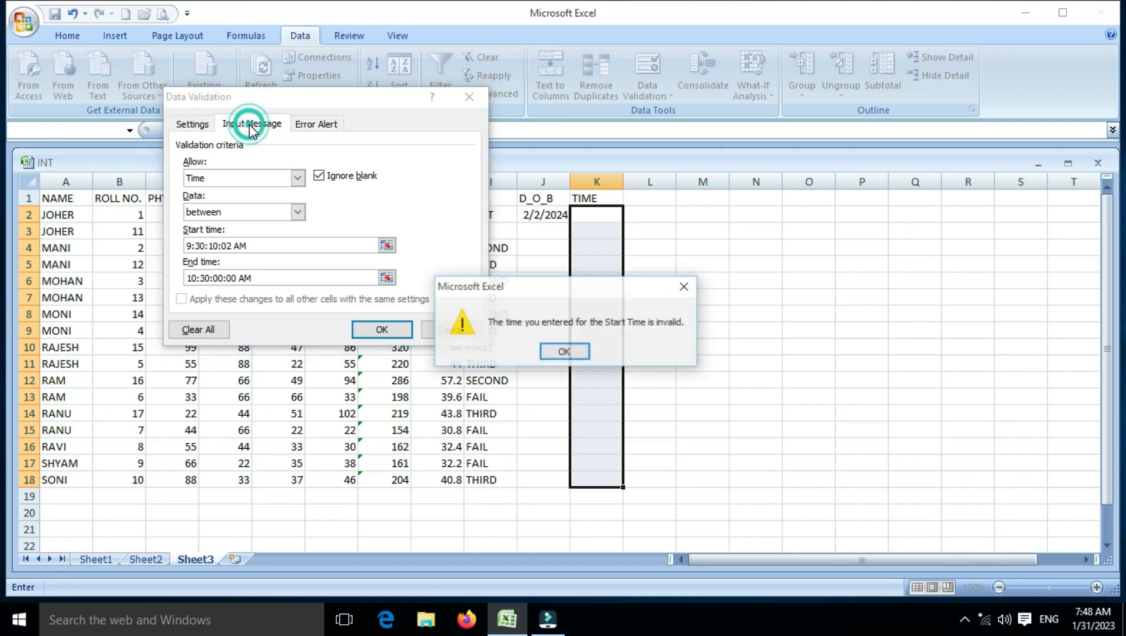
left_click(563, 353)
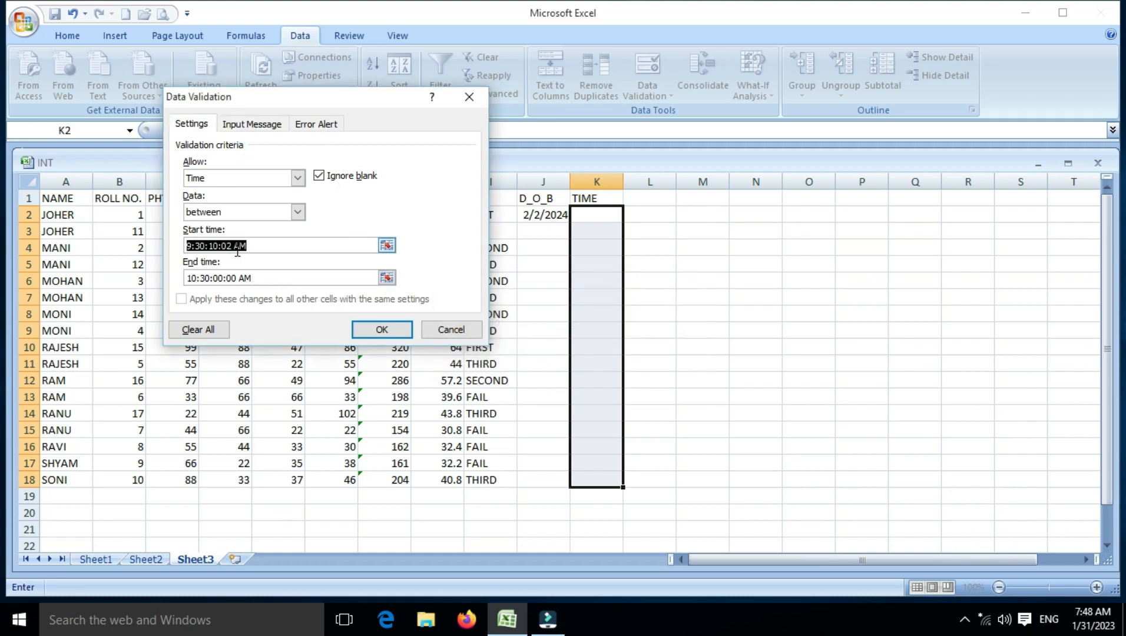
Step: Shorten the start time to 9:30:10 AM by removing its extra last time component
left_click(221, 246)
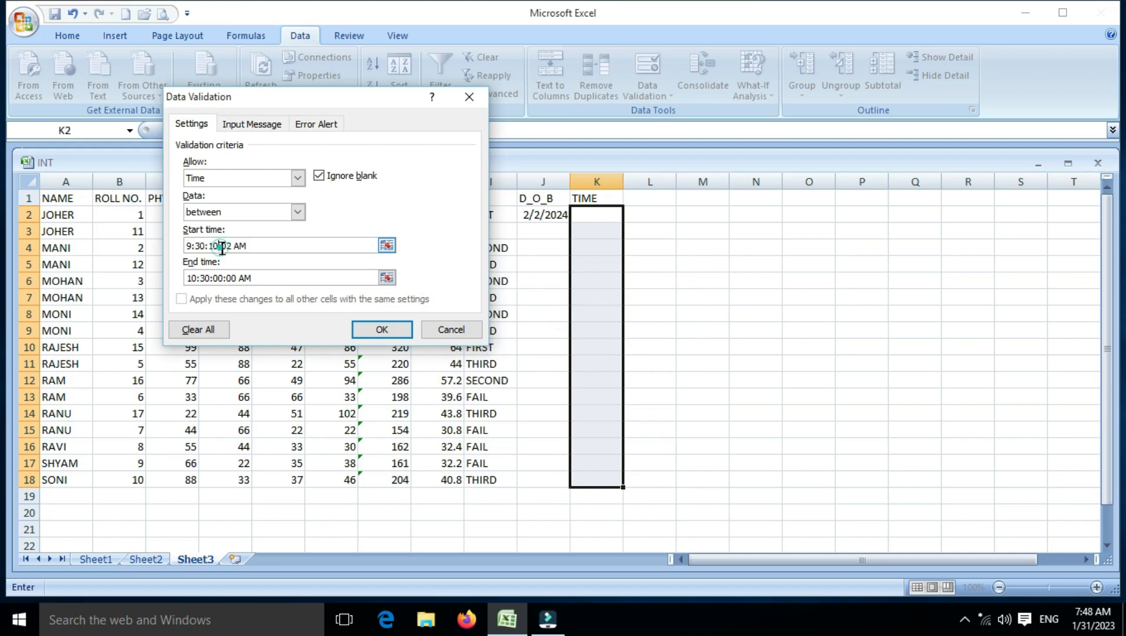
left_click(229, 246)
key("Right")
key("BackSpace")
key("BackSpace")
key("BackSpace")
key("BackSpace")
left_click(228, 245)
key("BackSpace")
key("BackSpace")
Step: Shorten the end time to 10:30:00AM and try to apply the validation rule
left_click(234, 278)
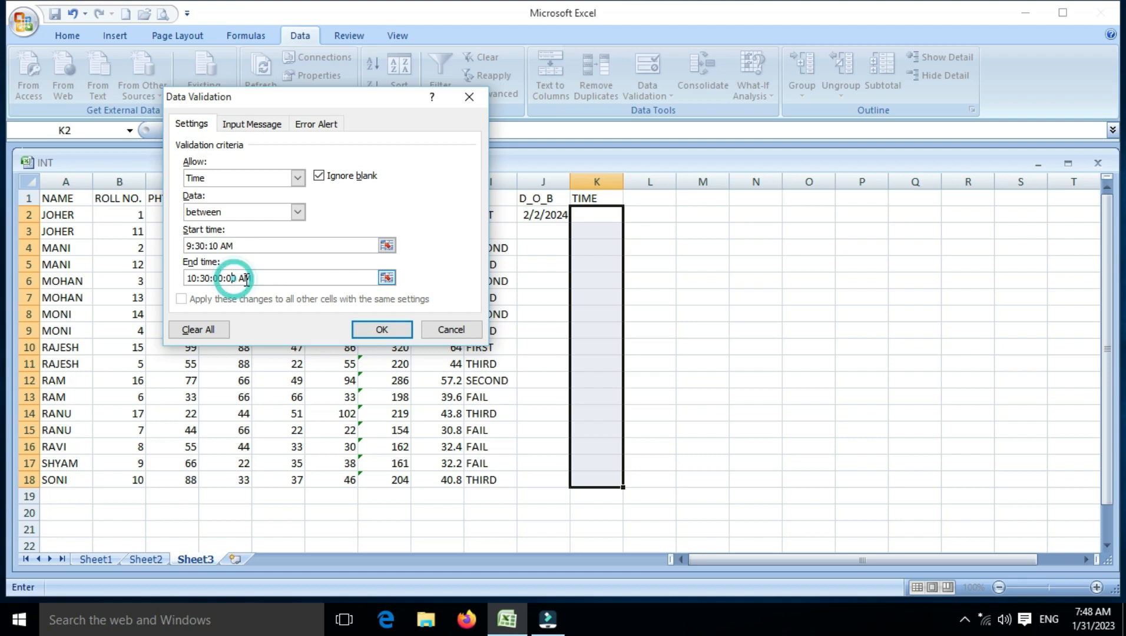
key("BackSpace")
key("Right")
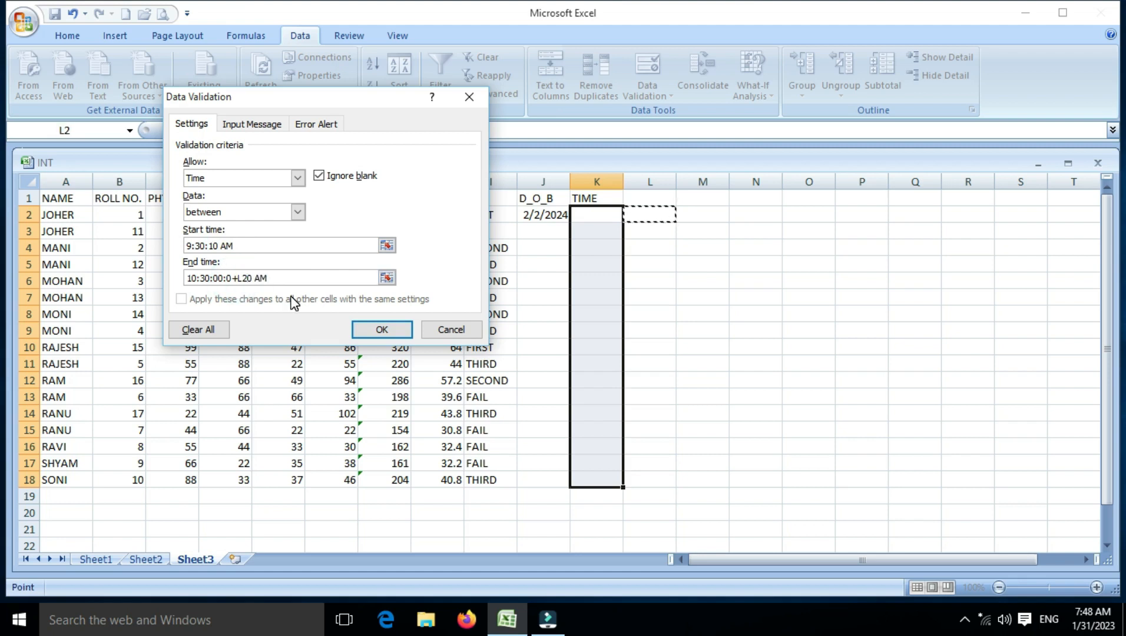
left_click(252, 277)
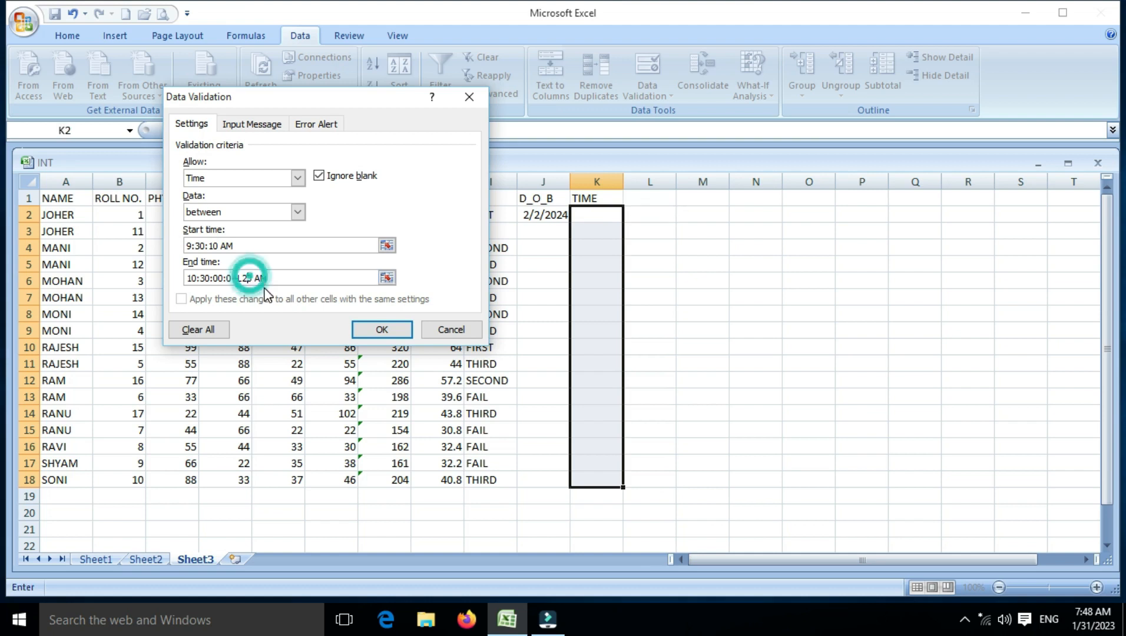
type("0")
left_click(259, 277)
key("BackSpace")
key("BackSpace")
key("BackSpace")
key("BackSpace")
key("BackSpace")
key("BackSpace")
key("BackSpace")
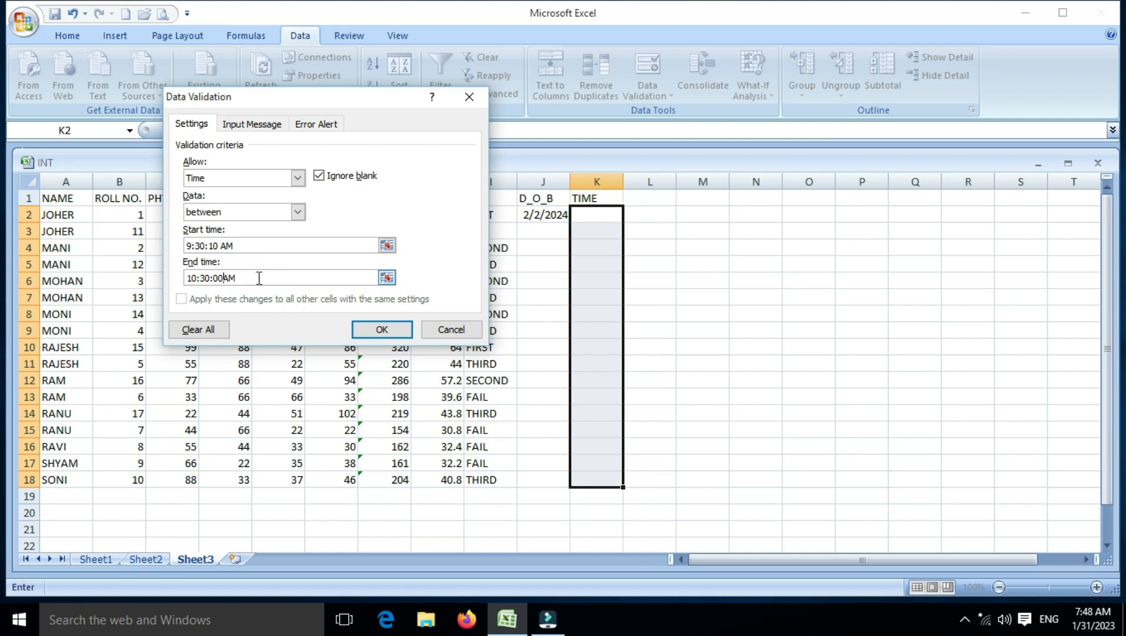
left_click(381, 331)
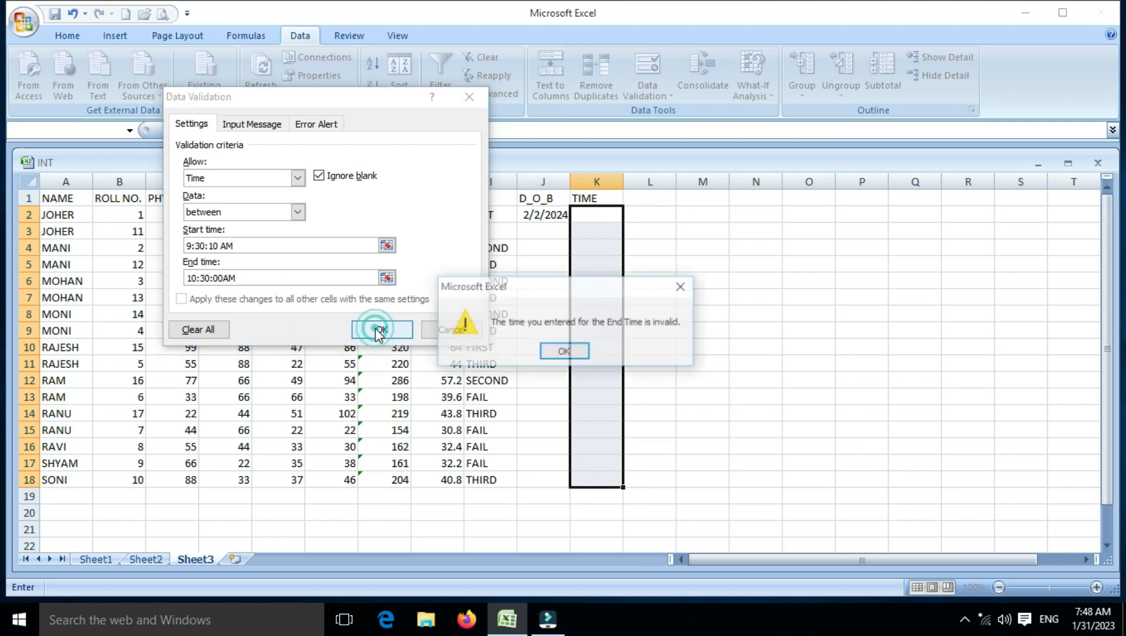
left_click(565, 350)
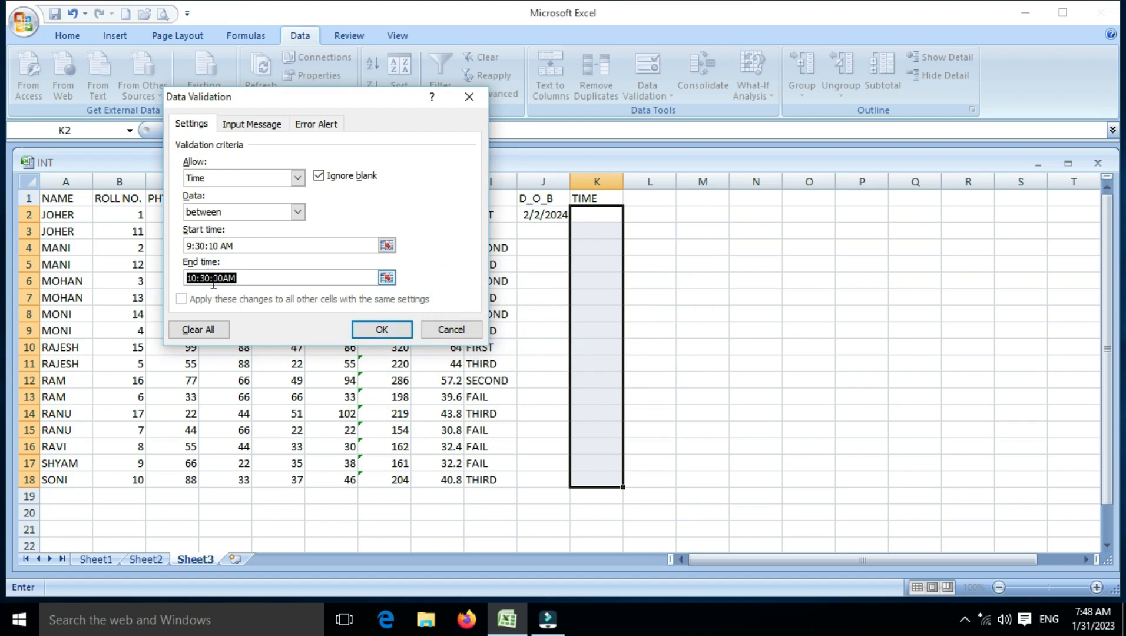
Step: Correct the format of the end time and apply the validation rule to the TIME column
left_click(206, 280)
left_click(227, 278)
left_click(379, 331)
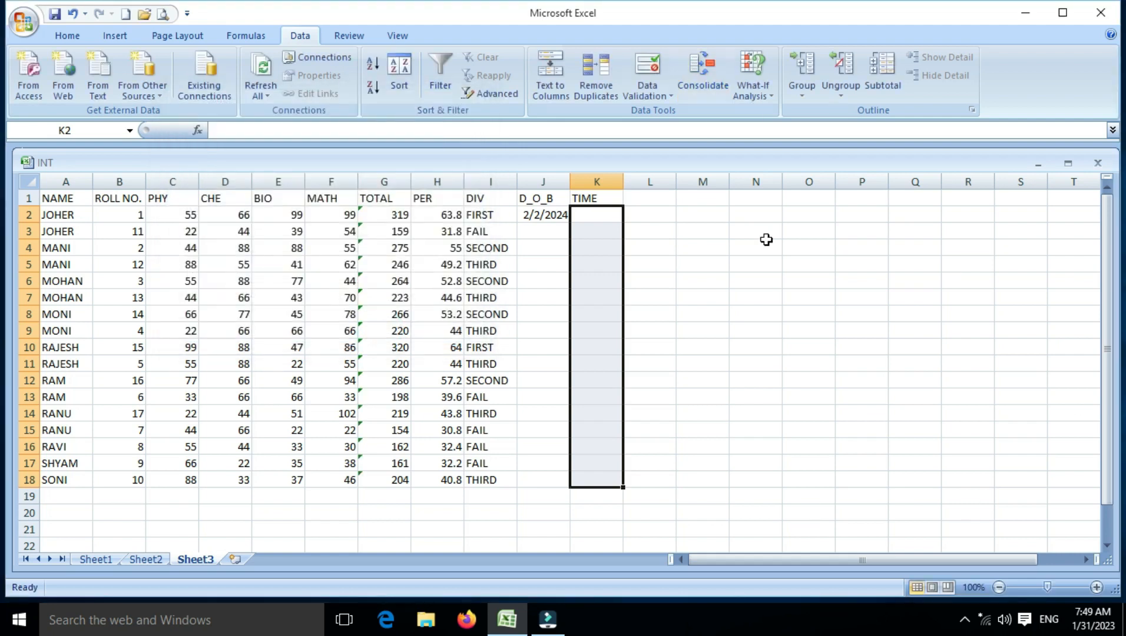
Step: Test the time rule by trying 8:30 in cell K2, and cancel the entry
left_click(605, 215)
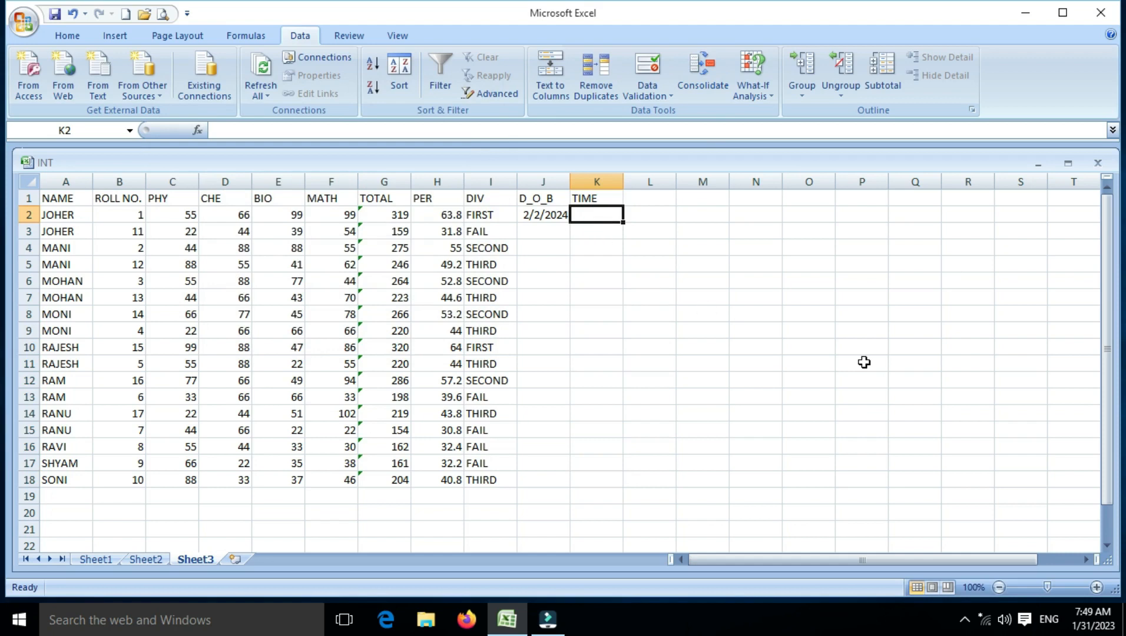
type("8:30")
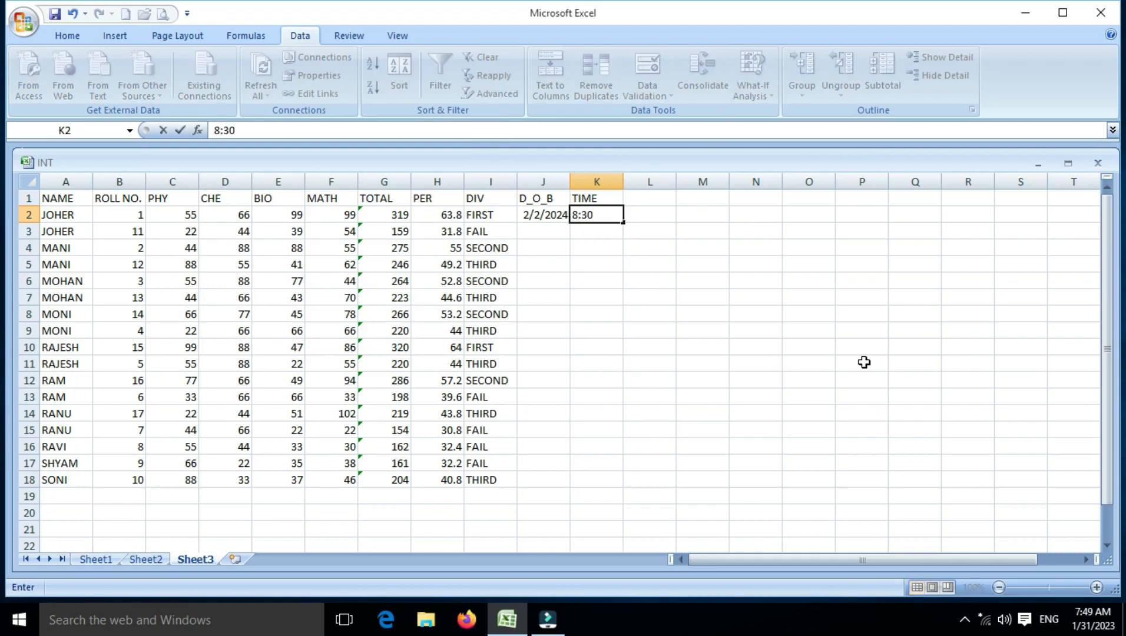
key("Return")
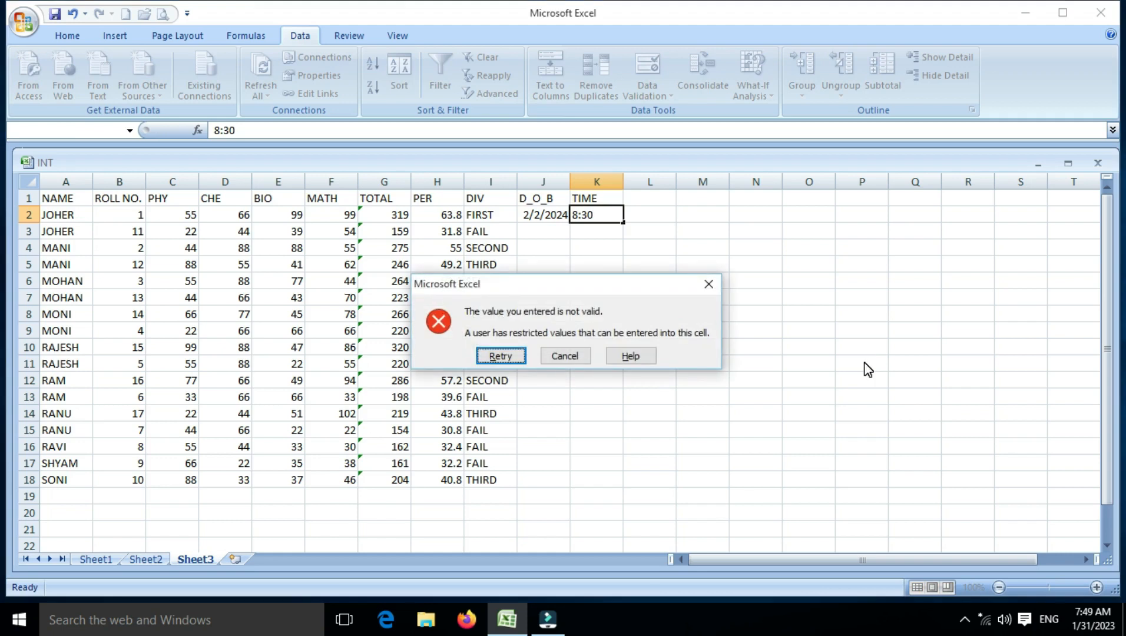
left_click(564, 356)
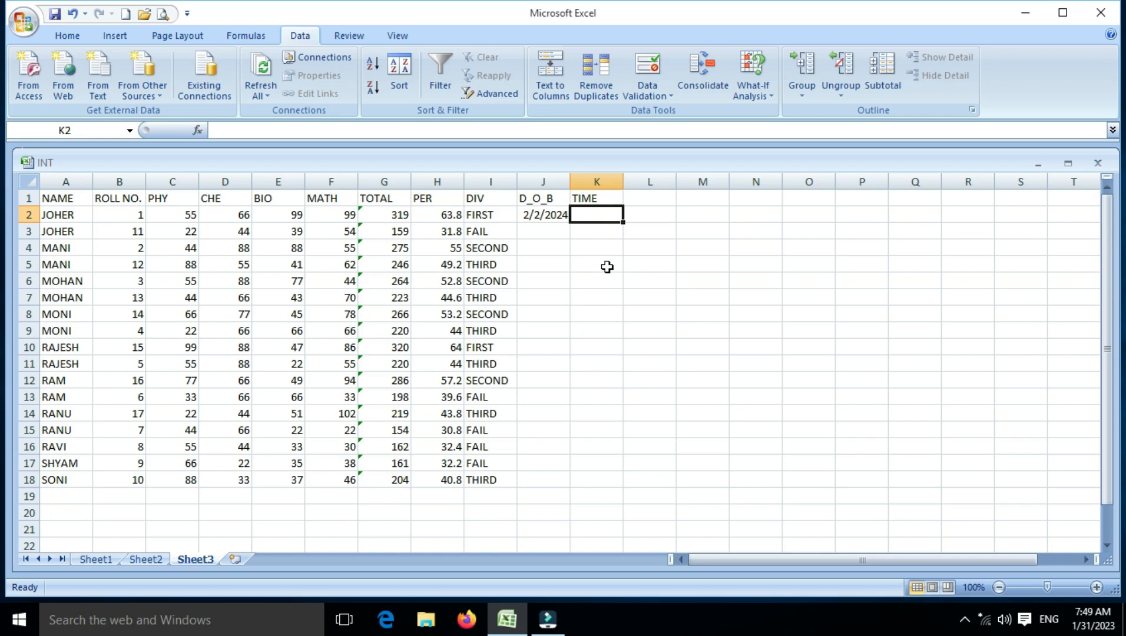
Step: Enter the time 9:50 in cell K2 to test a value inside the allowed range
type("9")
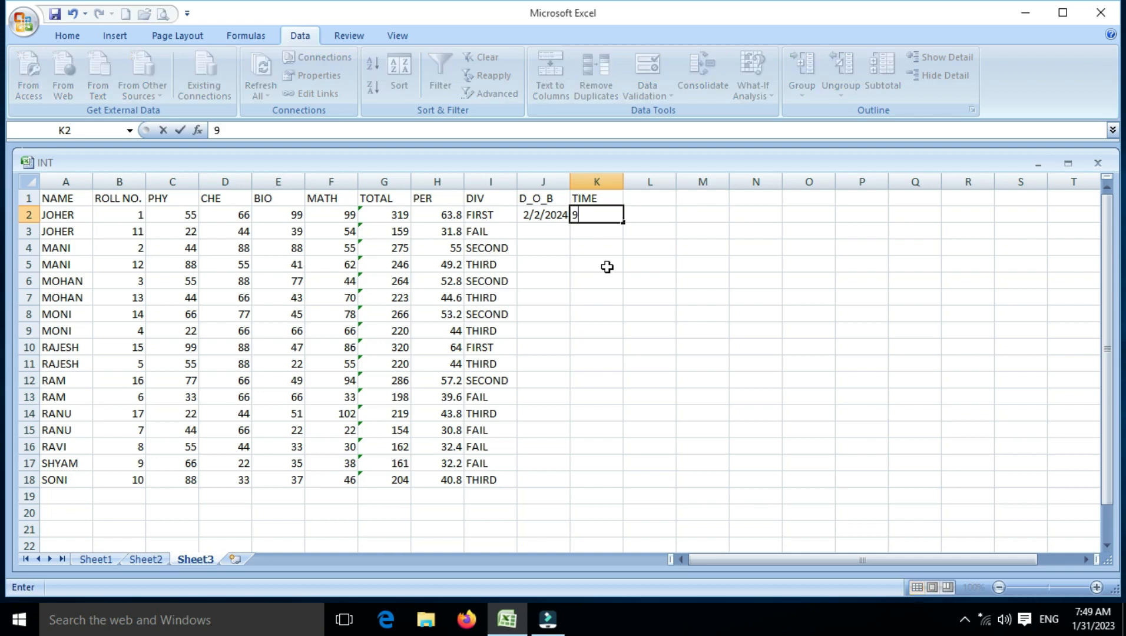
type(":1")
key("BackSpace")
type("50")
key("Return")
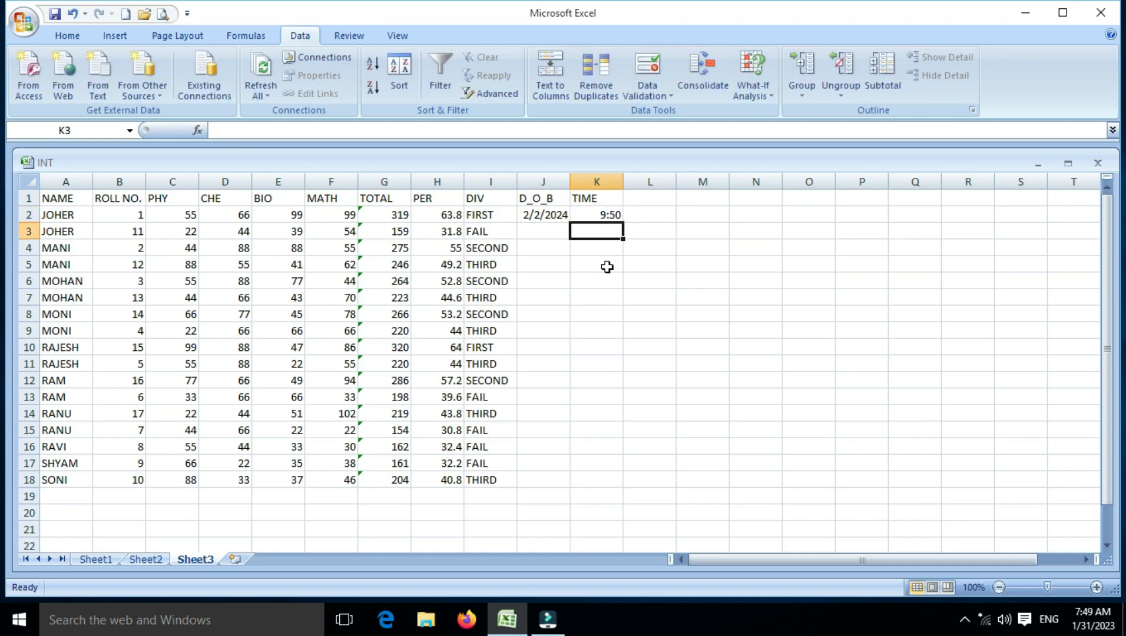
Step: Test the time rule by trying 11:10 AM in cell K3, and cancel the entry
left_click(588, 199)
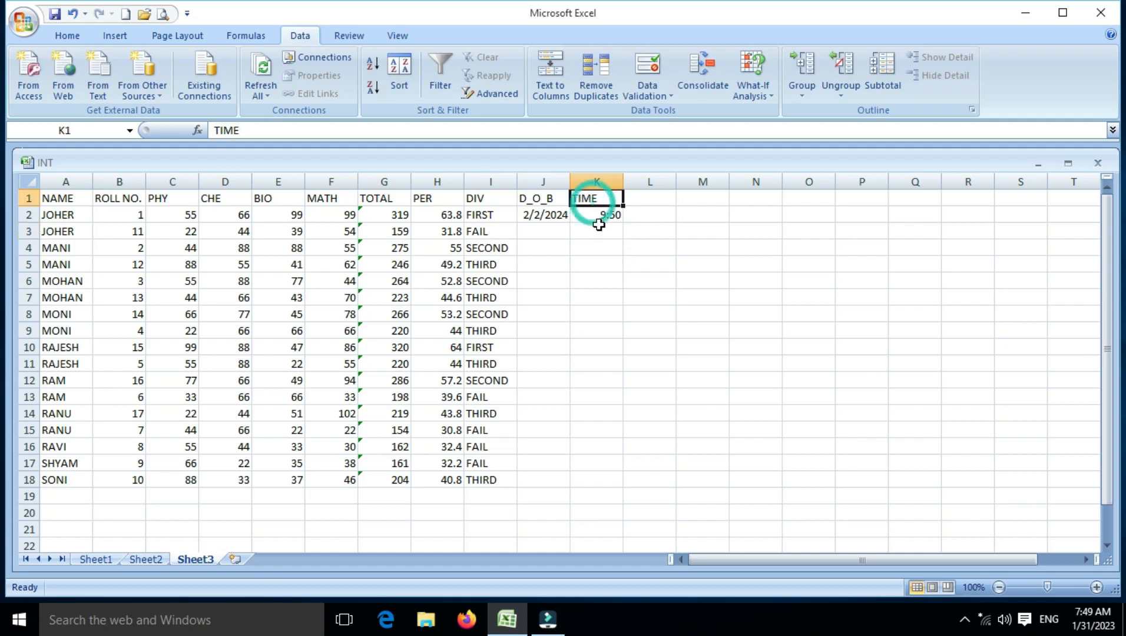
left_click(598, 216)
left_click(596, 230)
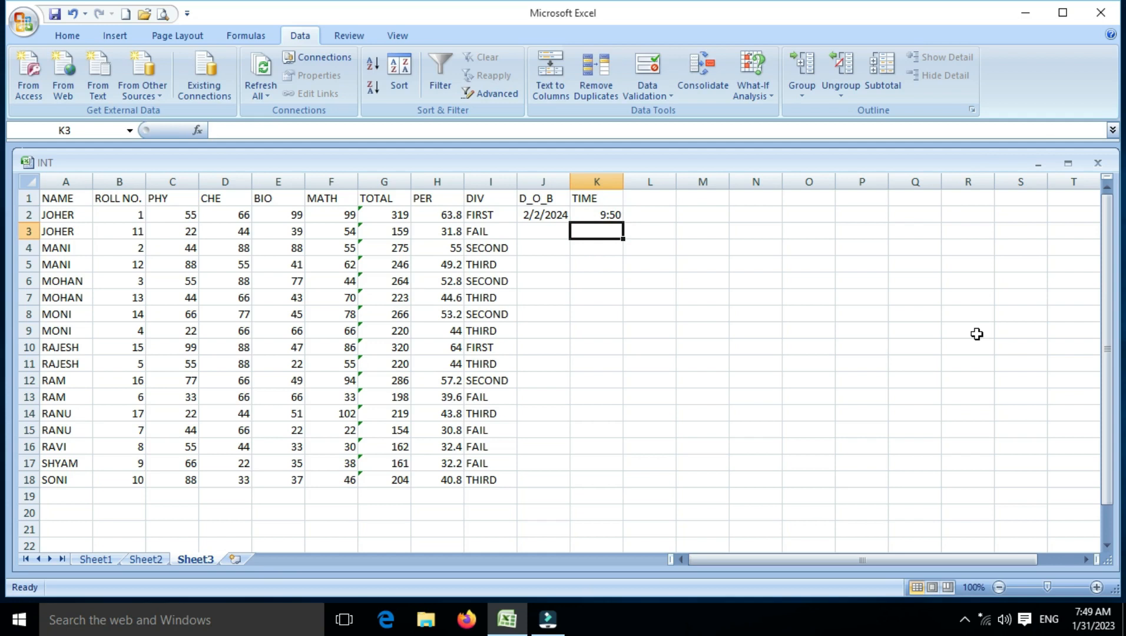
type("11:")
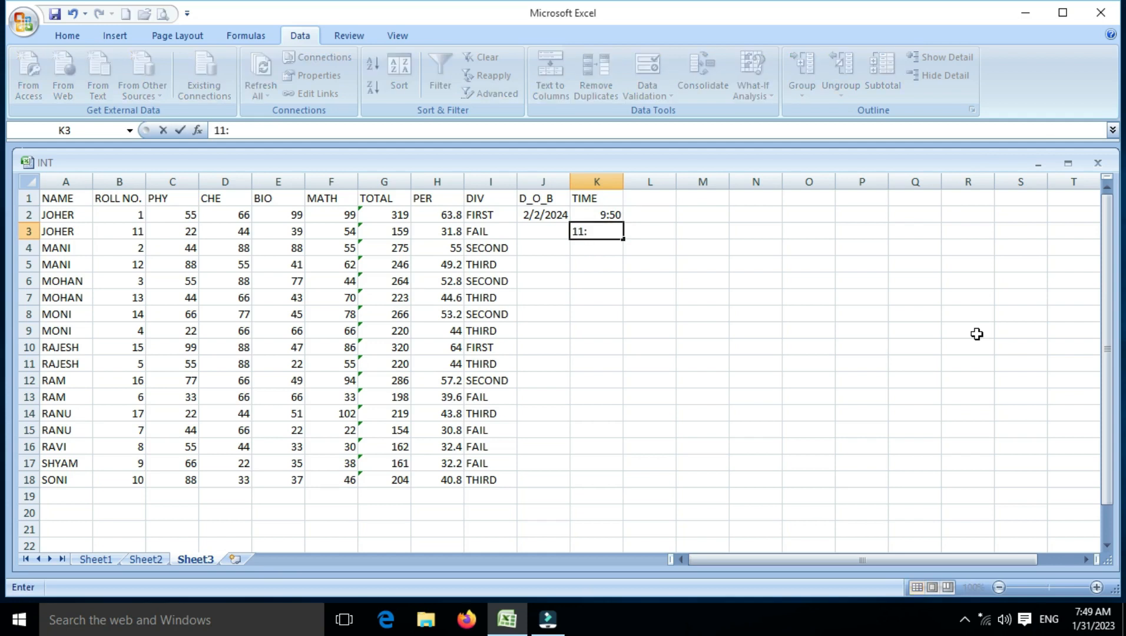
type("10 AM")
key("Return")
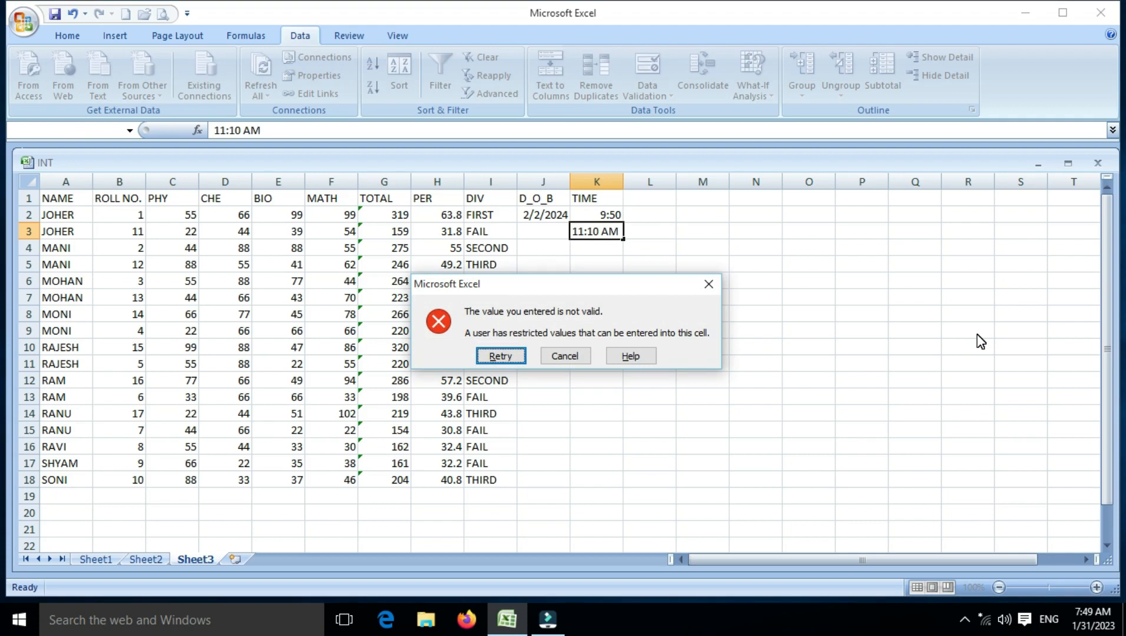
left_click(572, 353)
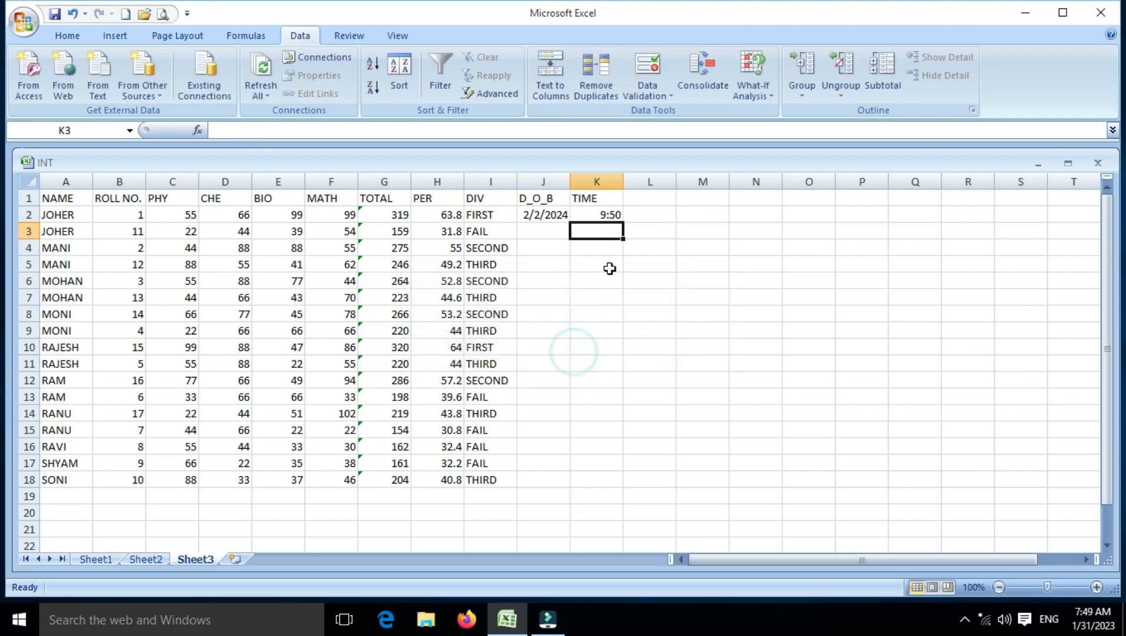
Step: Enter the time 10:20 AM in cell K3 to test another allowed value
left_click(594, 215)
left_click(599, 233)
type("10")
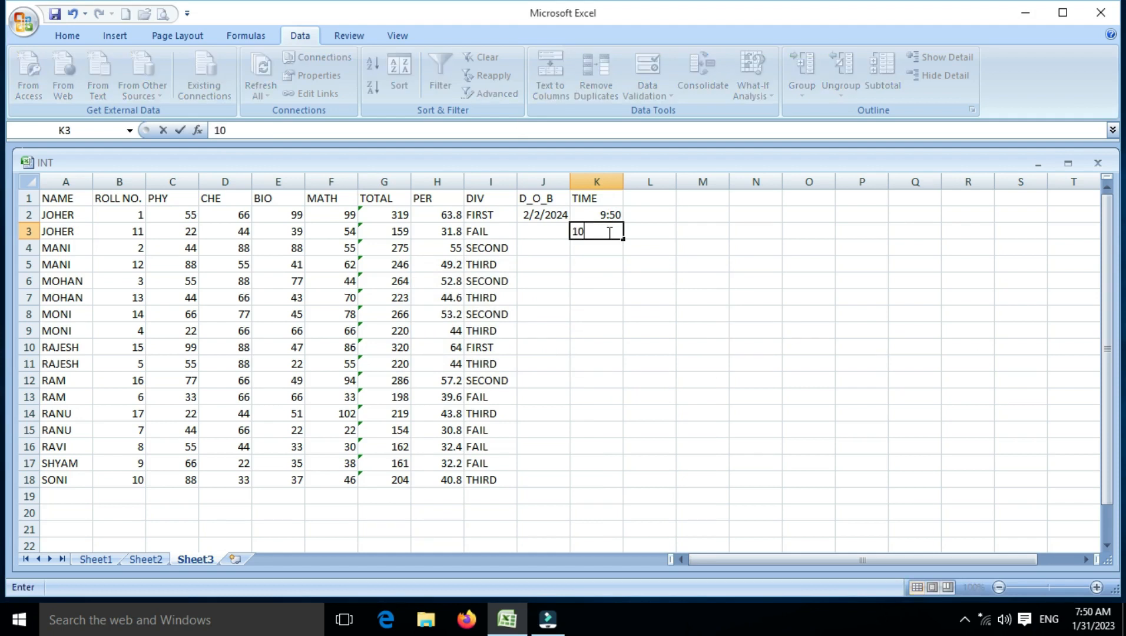
type(":20 AM")
key("Return")
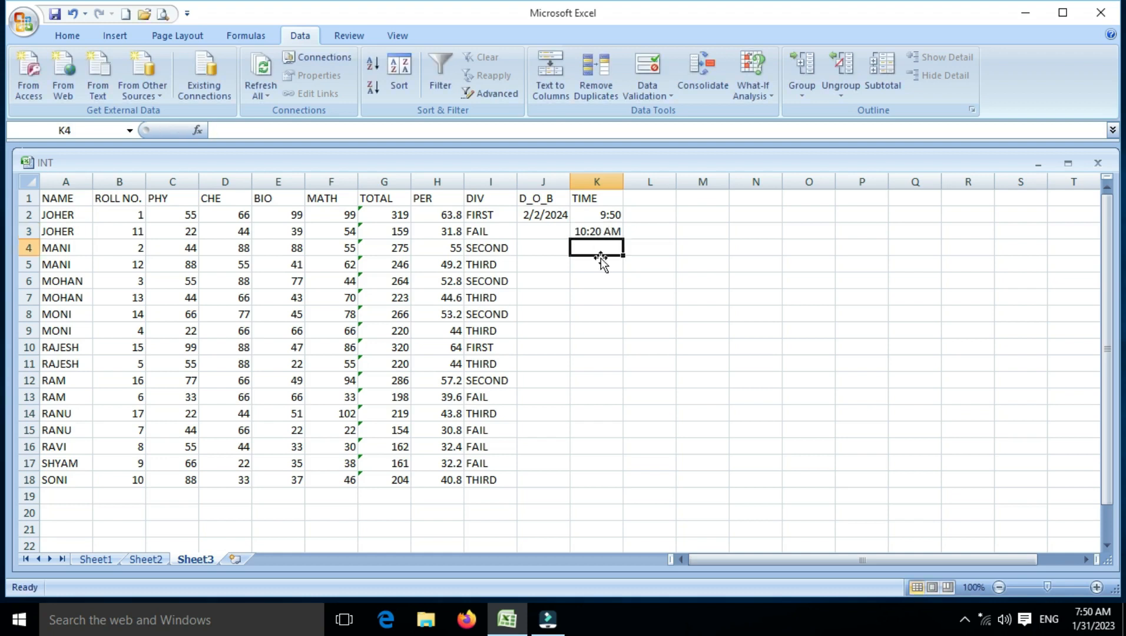
left_click(602, 231)
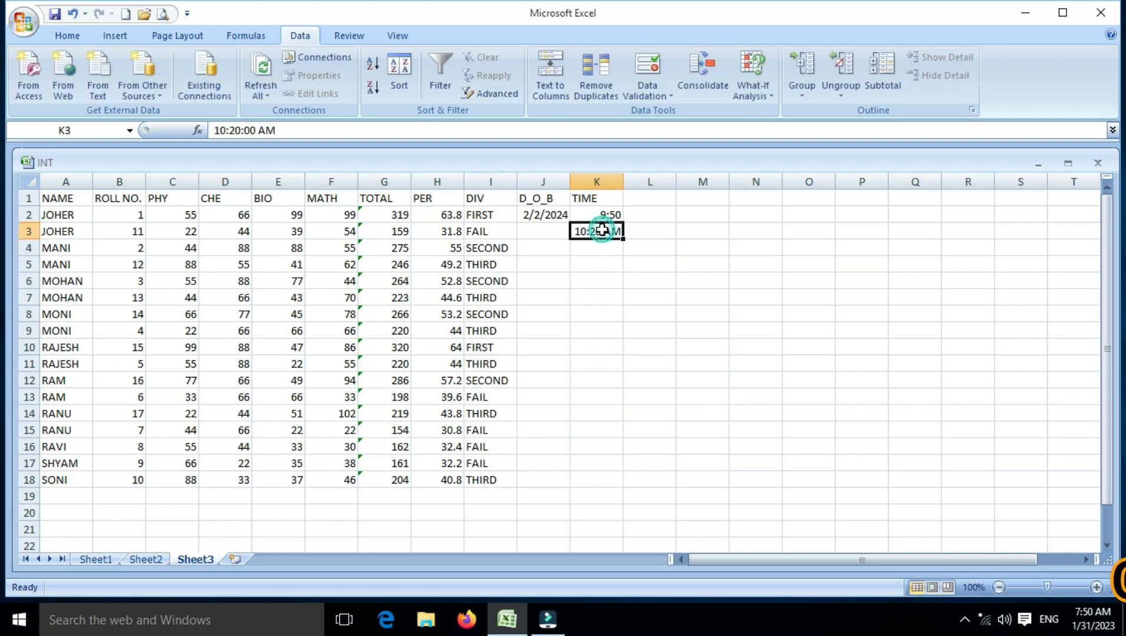
left_click_drag(599, 232, 618, 528)
left_click(606, 493)
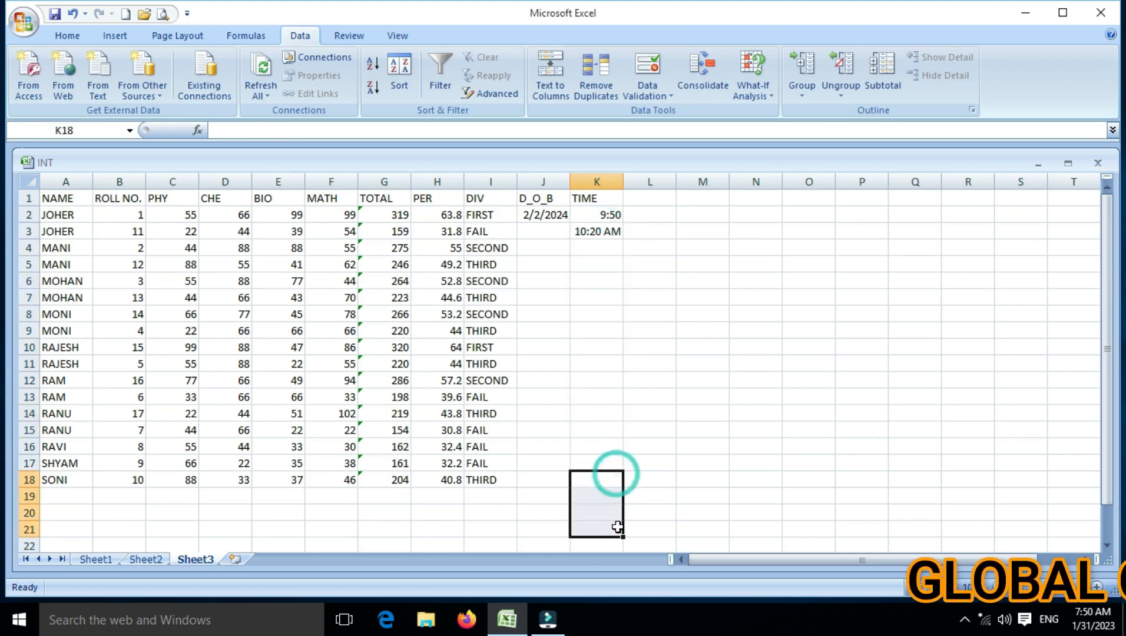
left_click(606, 216)
left_click(606, 216)
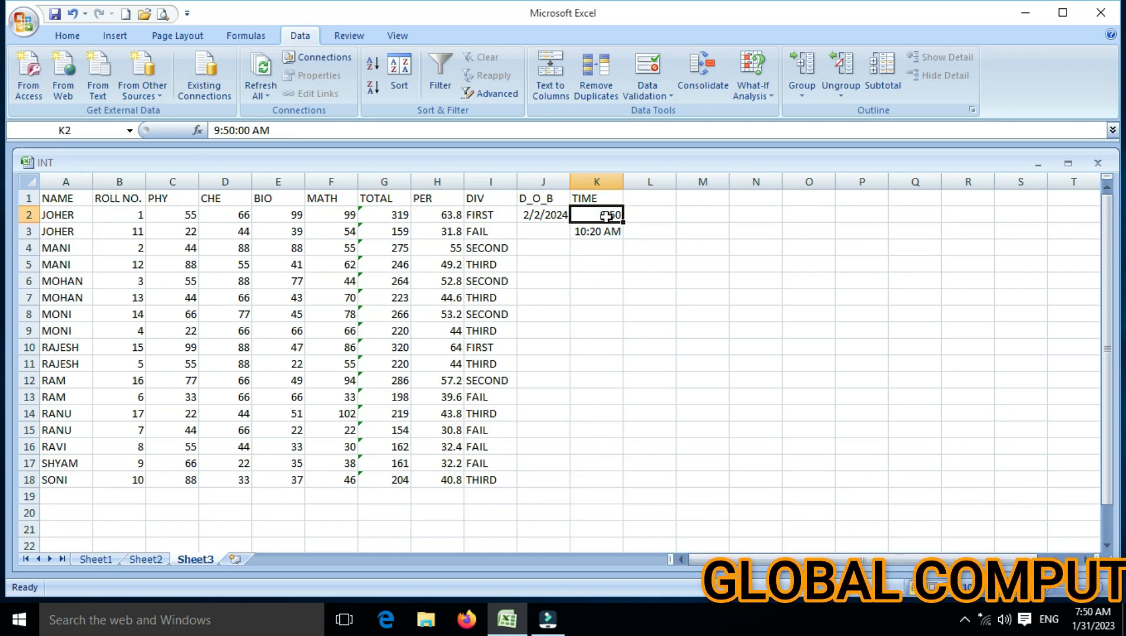
Step: Examine the data validation criteria applied to cell K3 and the available Allow types, and cancel the dialog
left_click(600, 280)
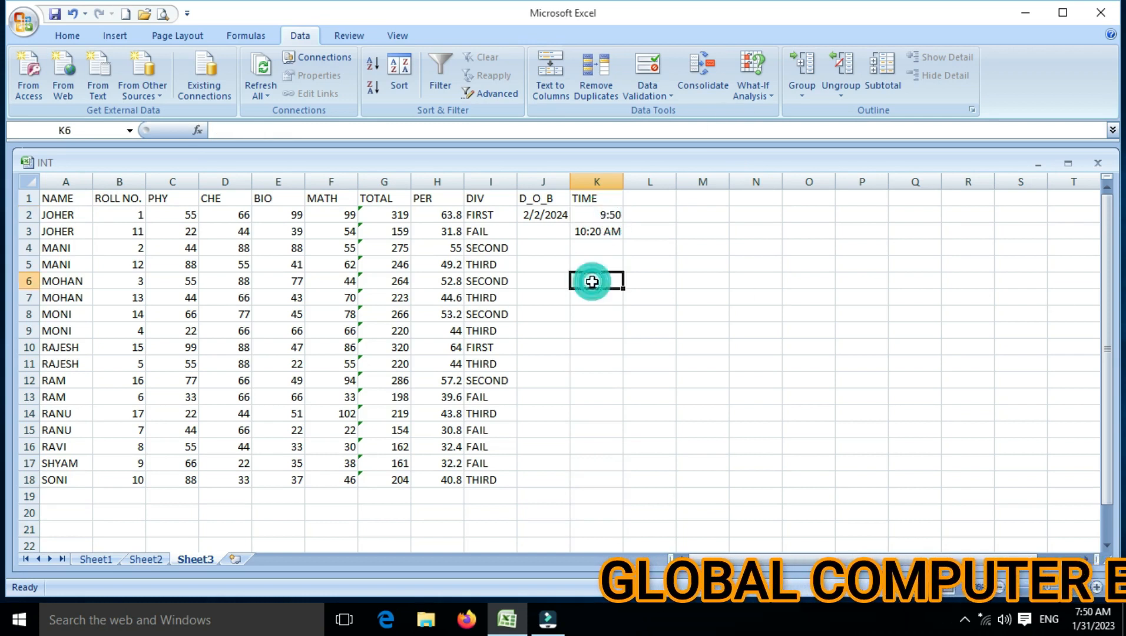
left_click(557, 219)
left_click(595, 233)
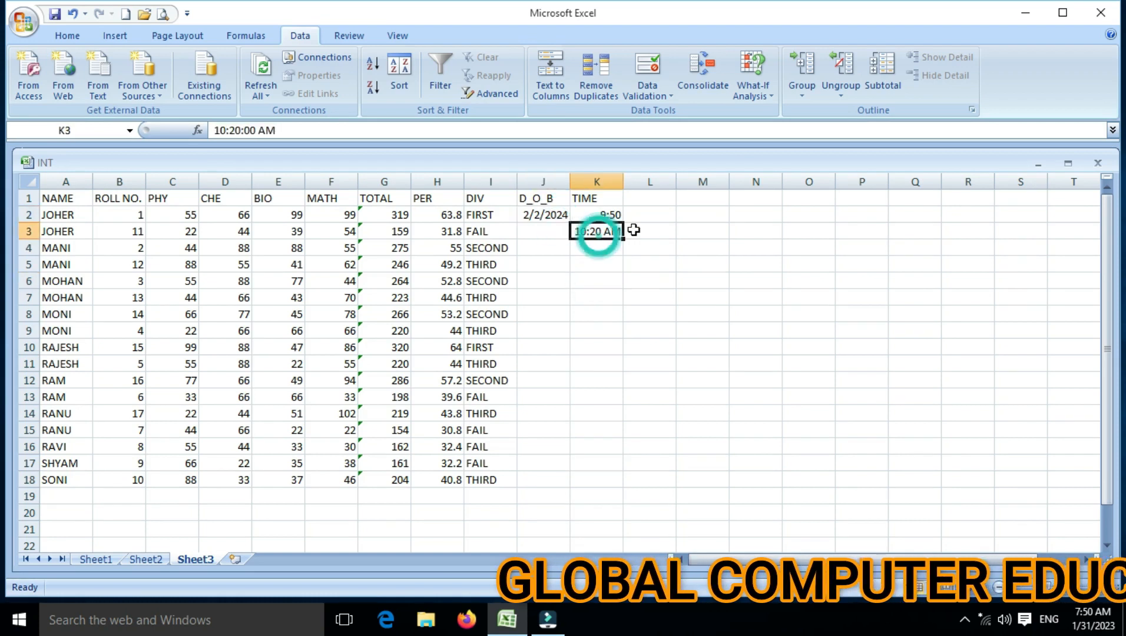
left_click(656, 94)
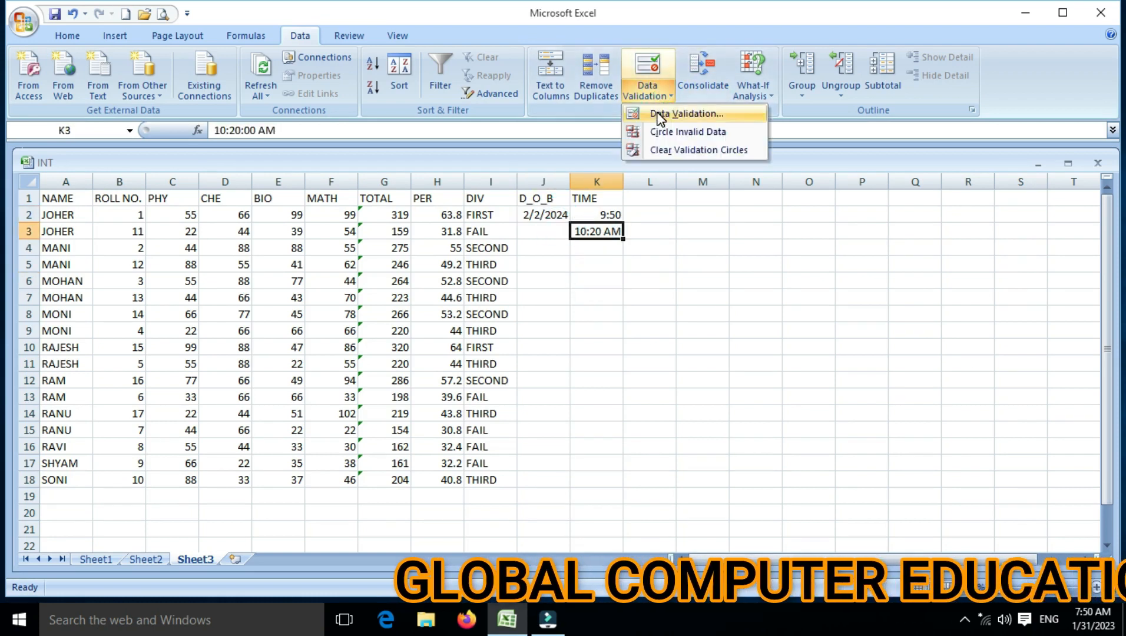
left_click(656, 112)
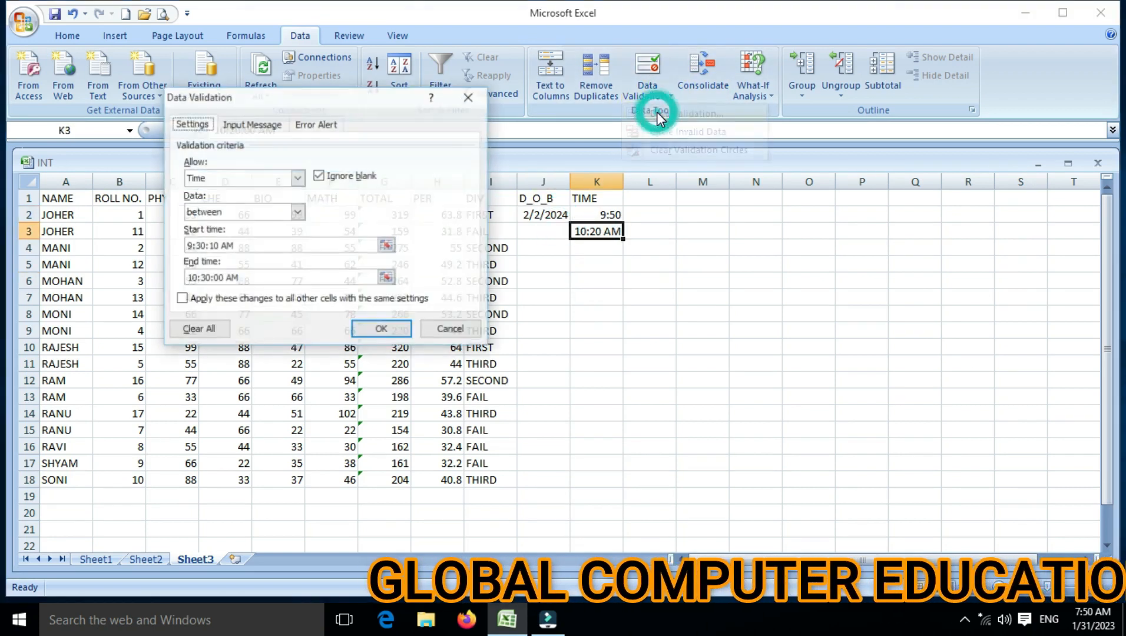
left_click(226, 177)
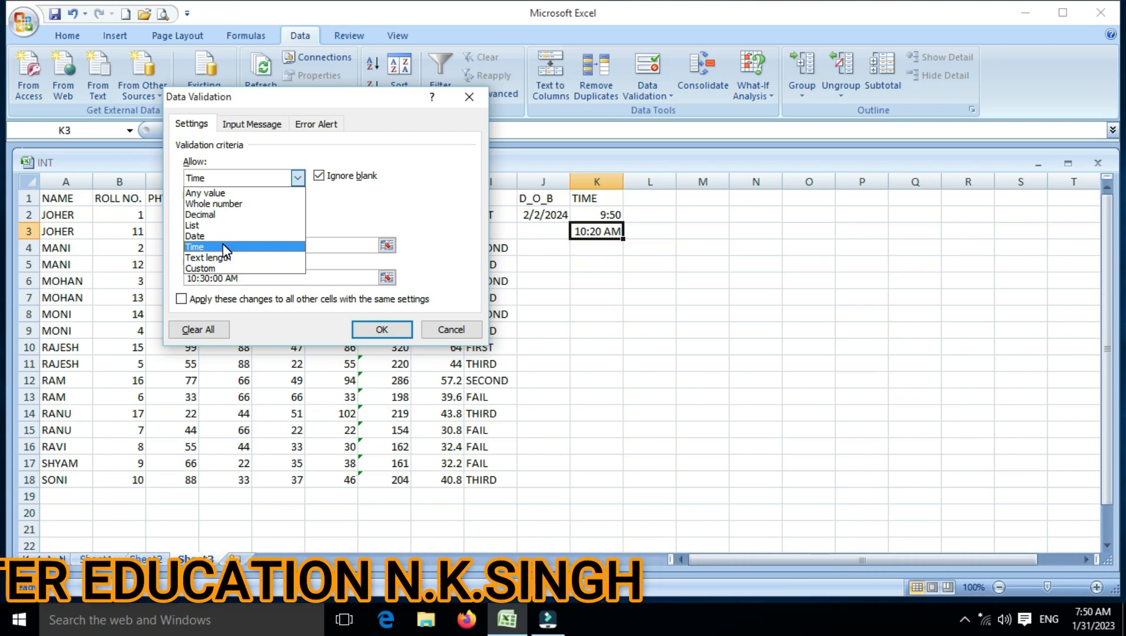
left_click(446, 337)
left_click(446, 336)
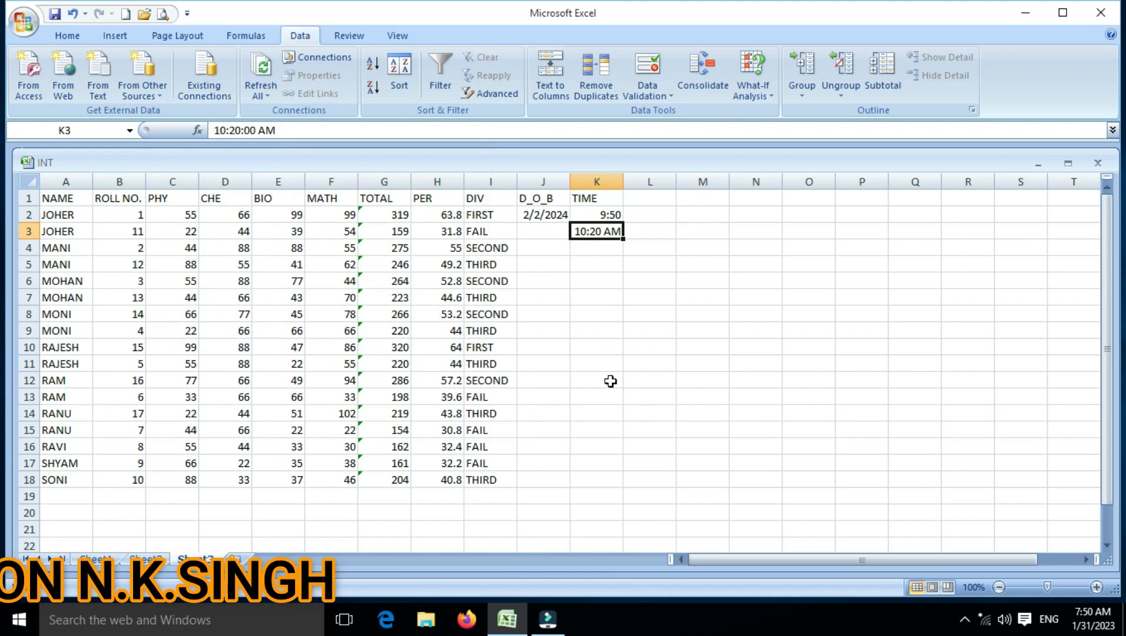
left_click(542, 280)
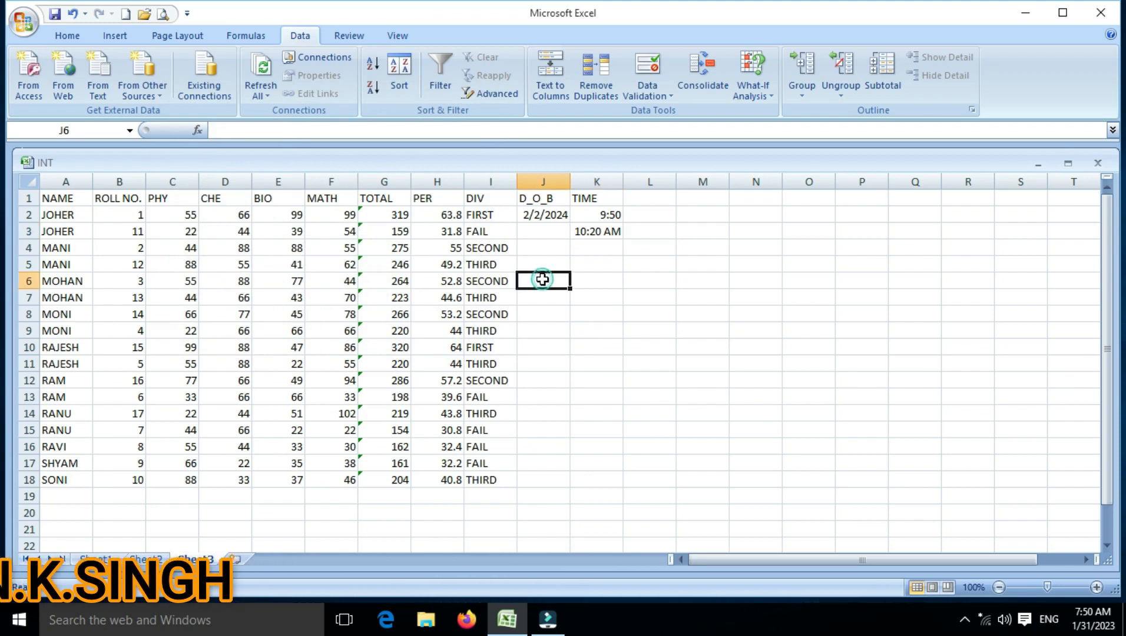